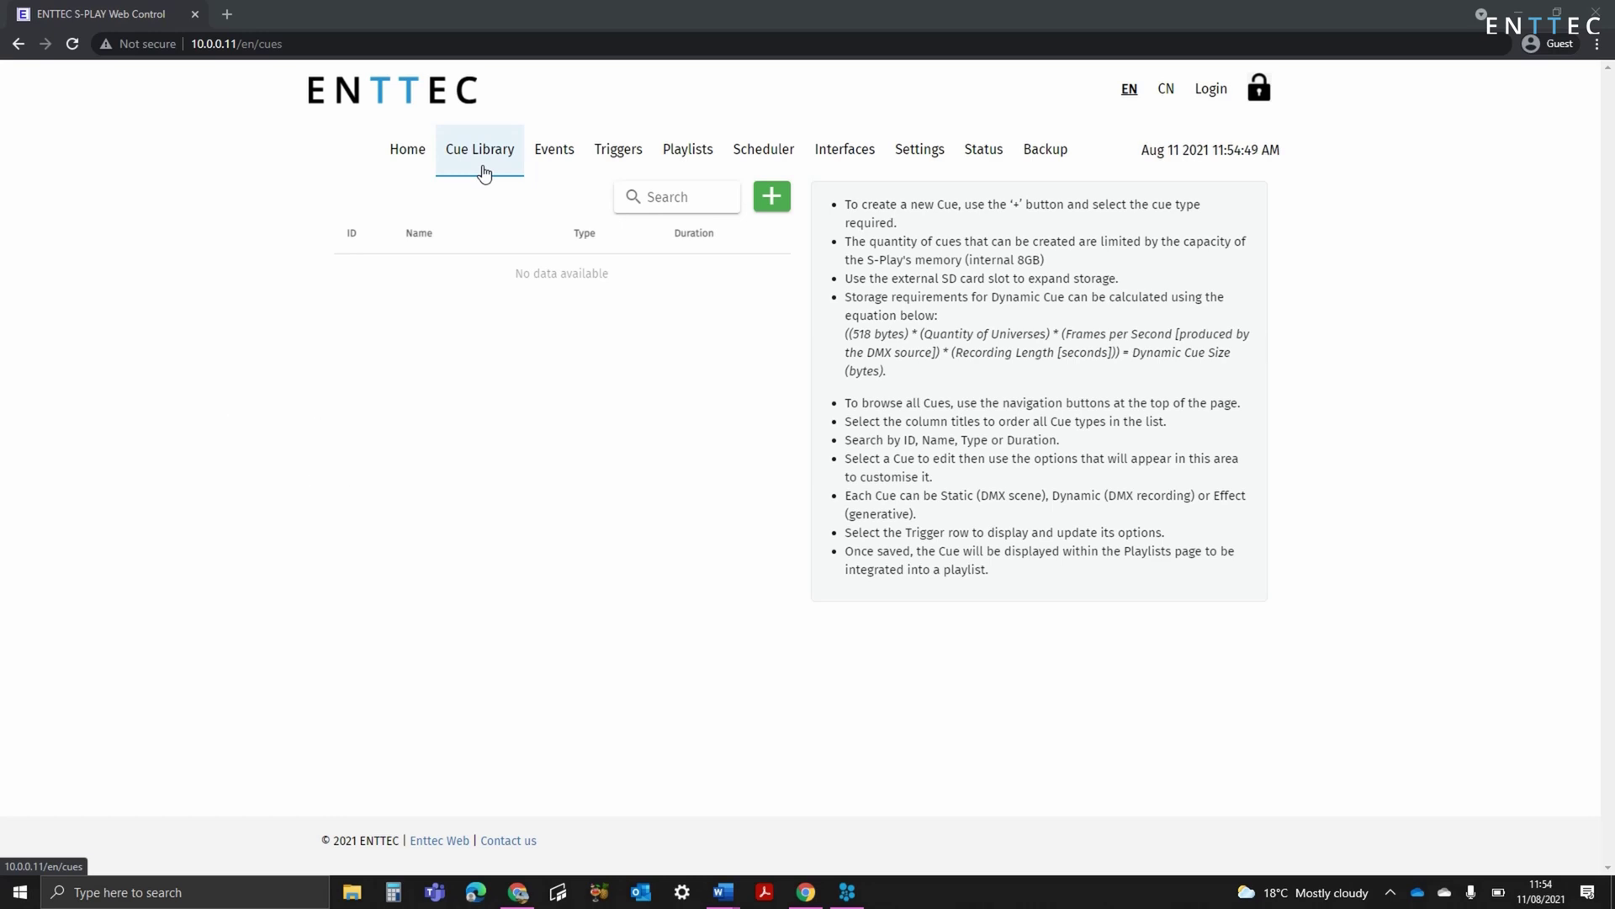
- Create a new cue and set its Cue Type to Dynamic Cue
{"action": "left_click", "coordinate": [781, 204]}
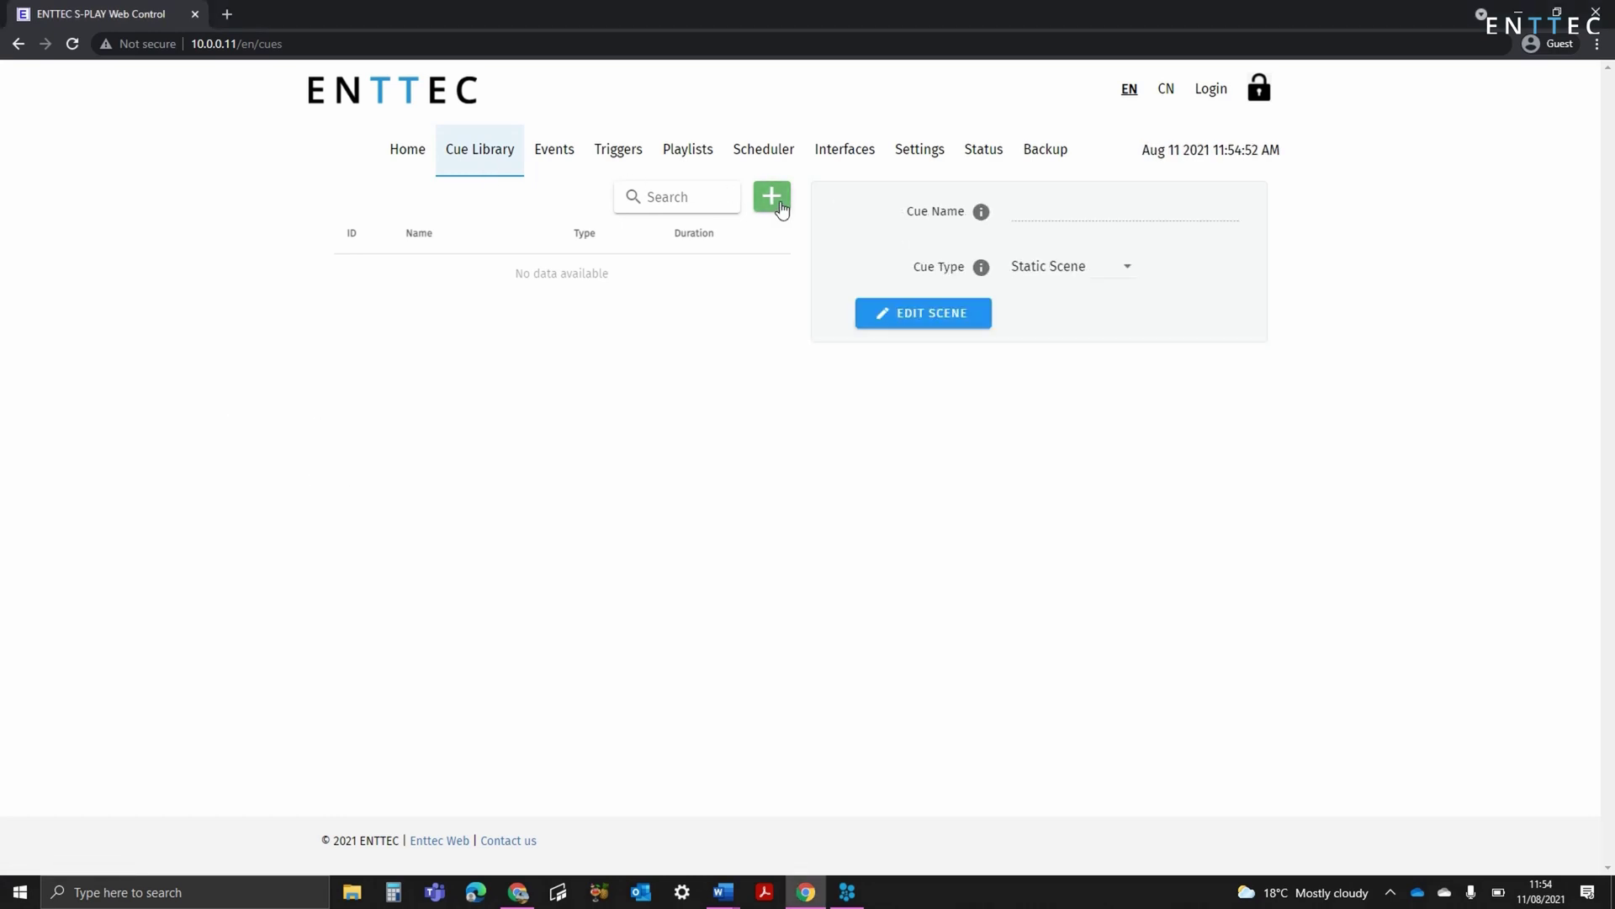
{"action": "left_click", "coordinate": [1071, 265]}
{"action": "left_click", "coordinate": [1066, 315]}
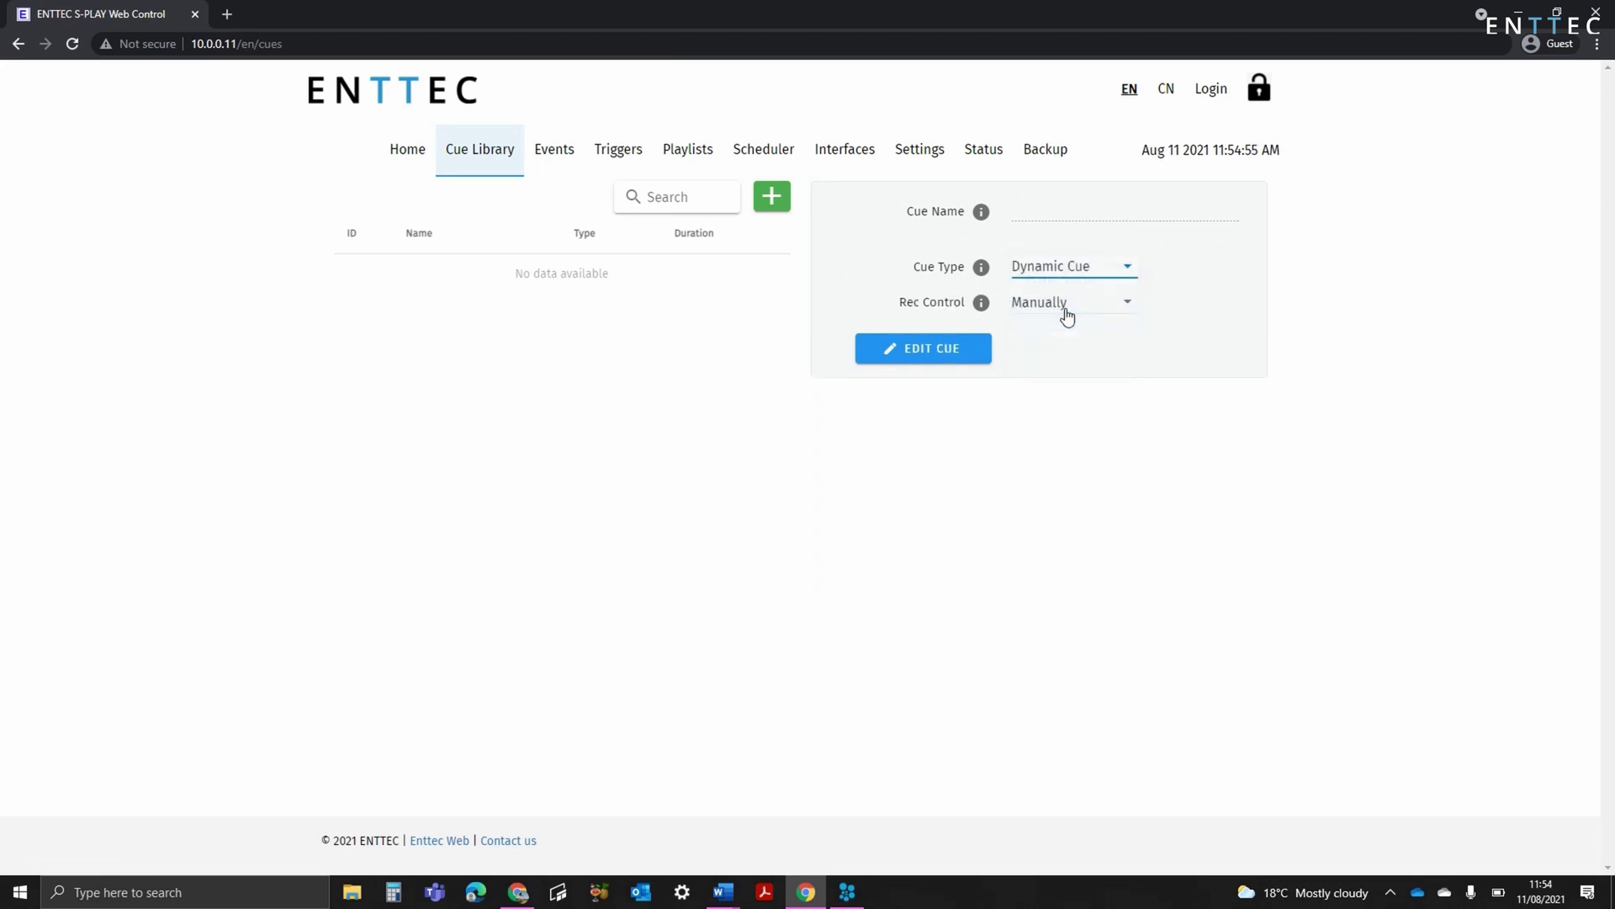
- Try each Rec Control option in turn: OSC, RS232, Digital Input, UDP and Art-Net
{"action": "left_click", "coordinate": [1070, 308]}
{"action": "left_click", "coordinate": [1071, 350]}
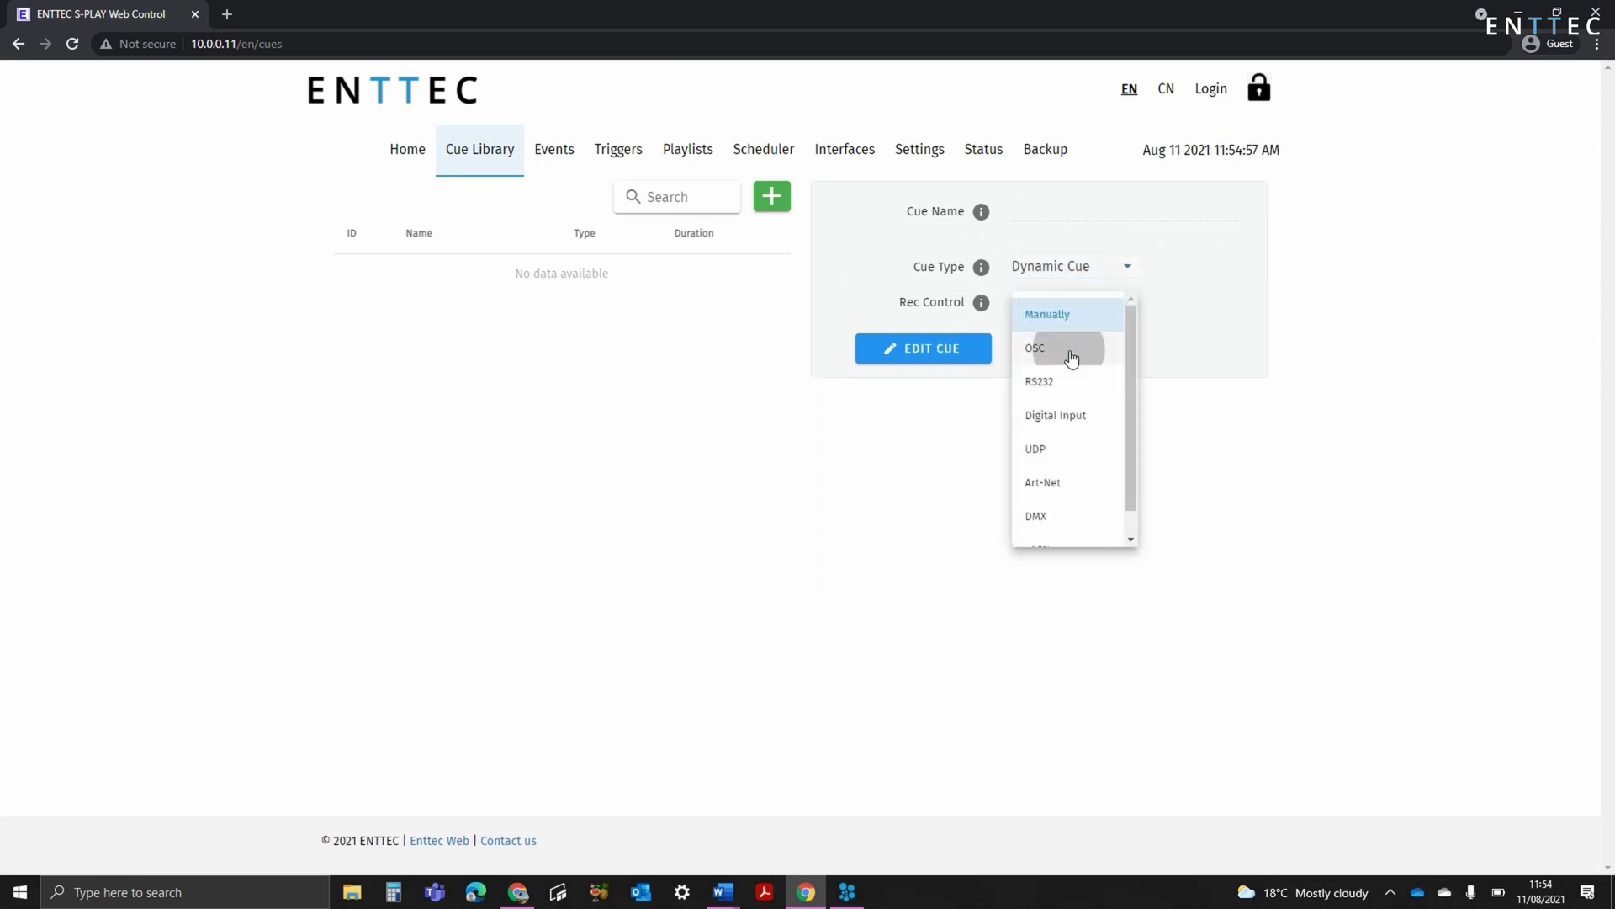
{"action": "left_click", "coordinate": [1085, 313]}
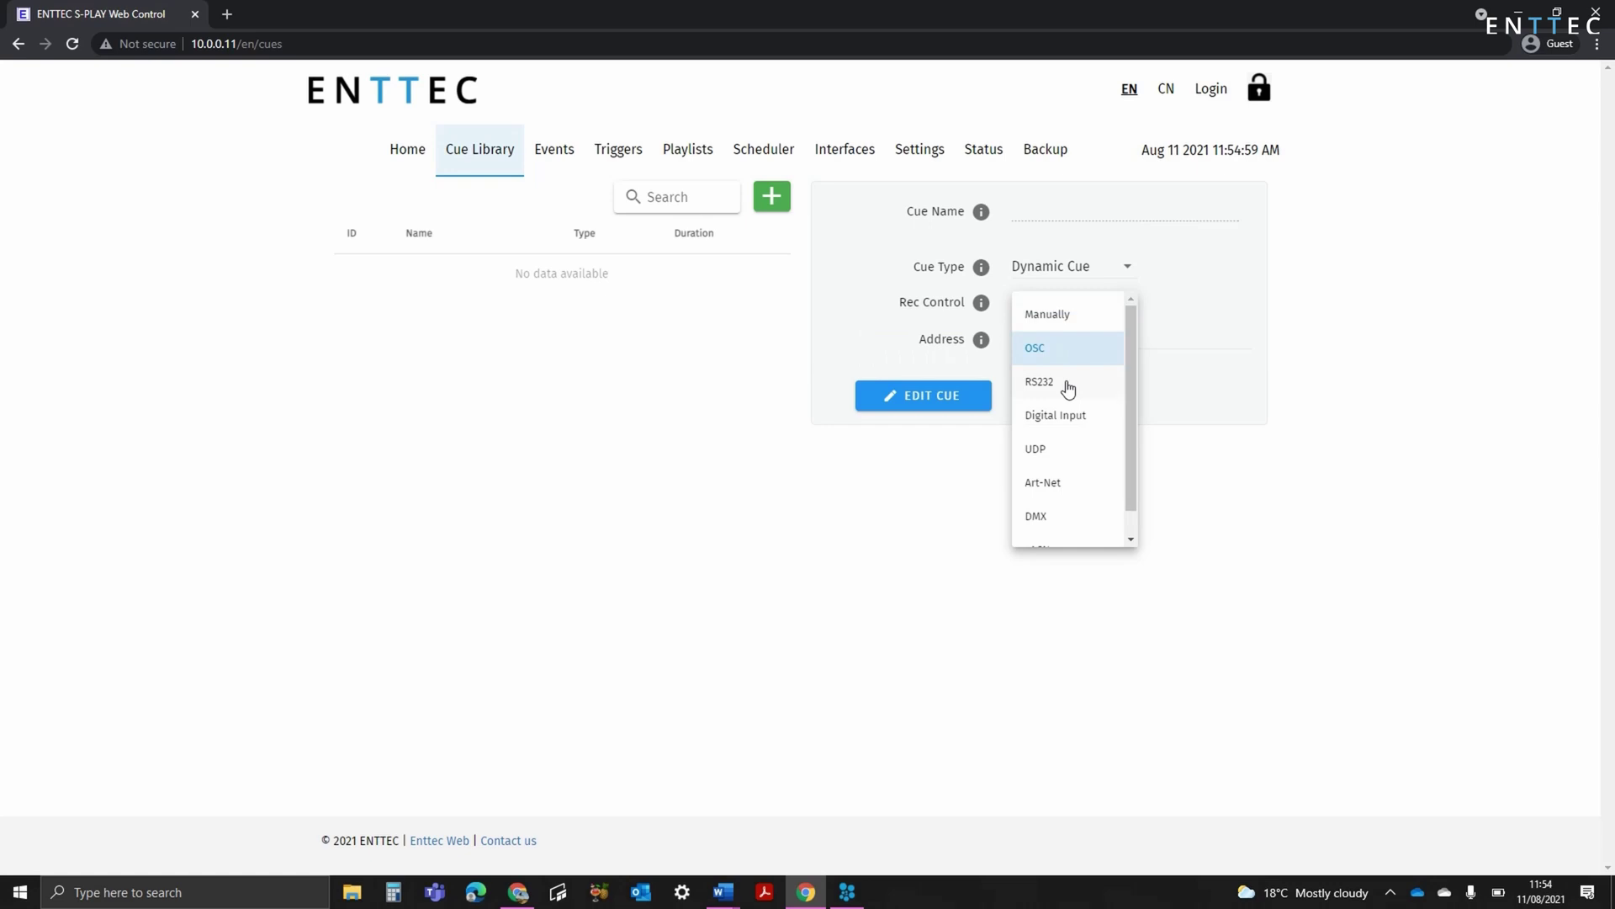
{"action": "left_click", "coordinate": [1065, 383]}
{"action": "left_click", "coordinate": [1067, 315]}
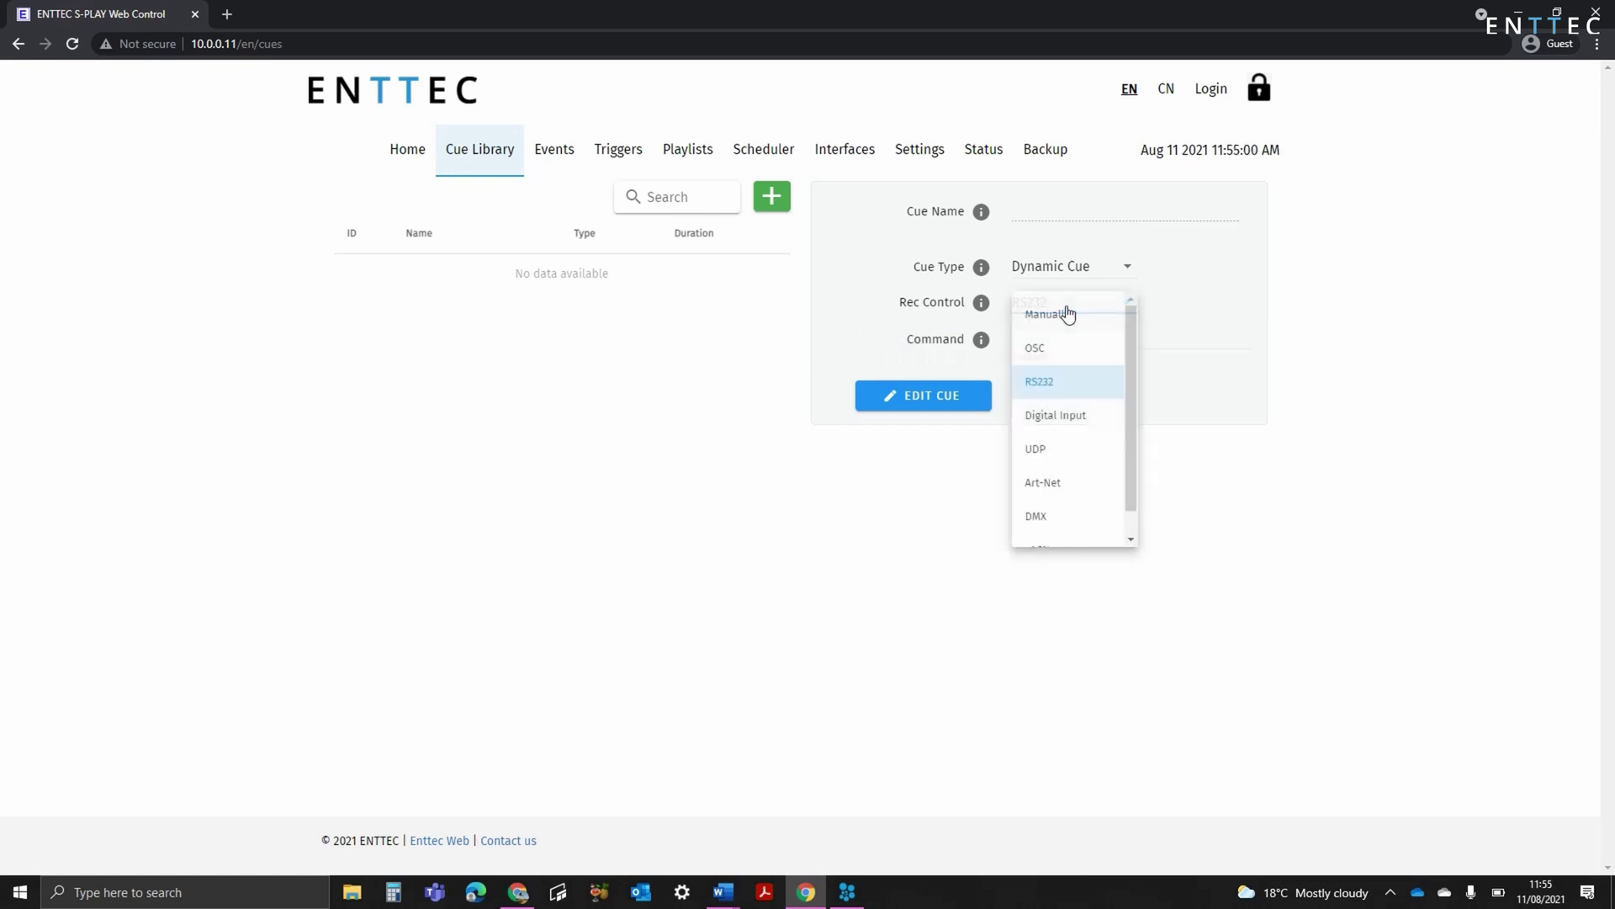
{"action": "left_click", "coordinate": [1057, 418]}
{"action": "left_click", "coordinate": [1105, 385]}
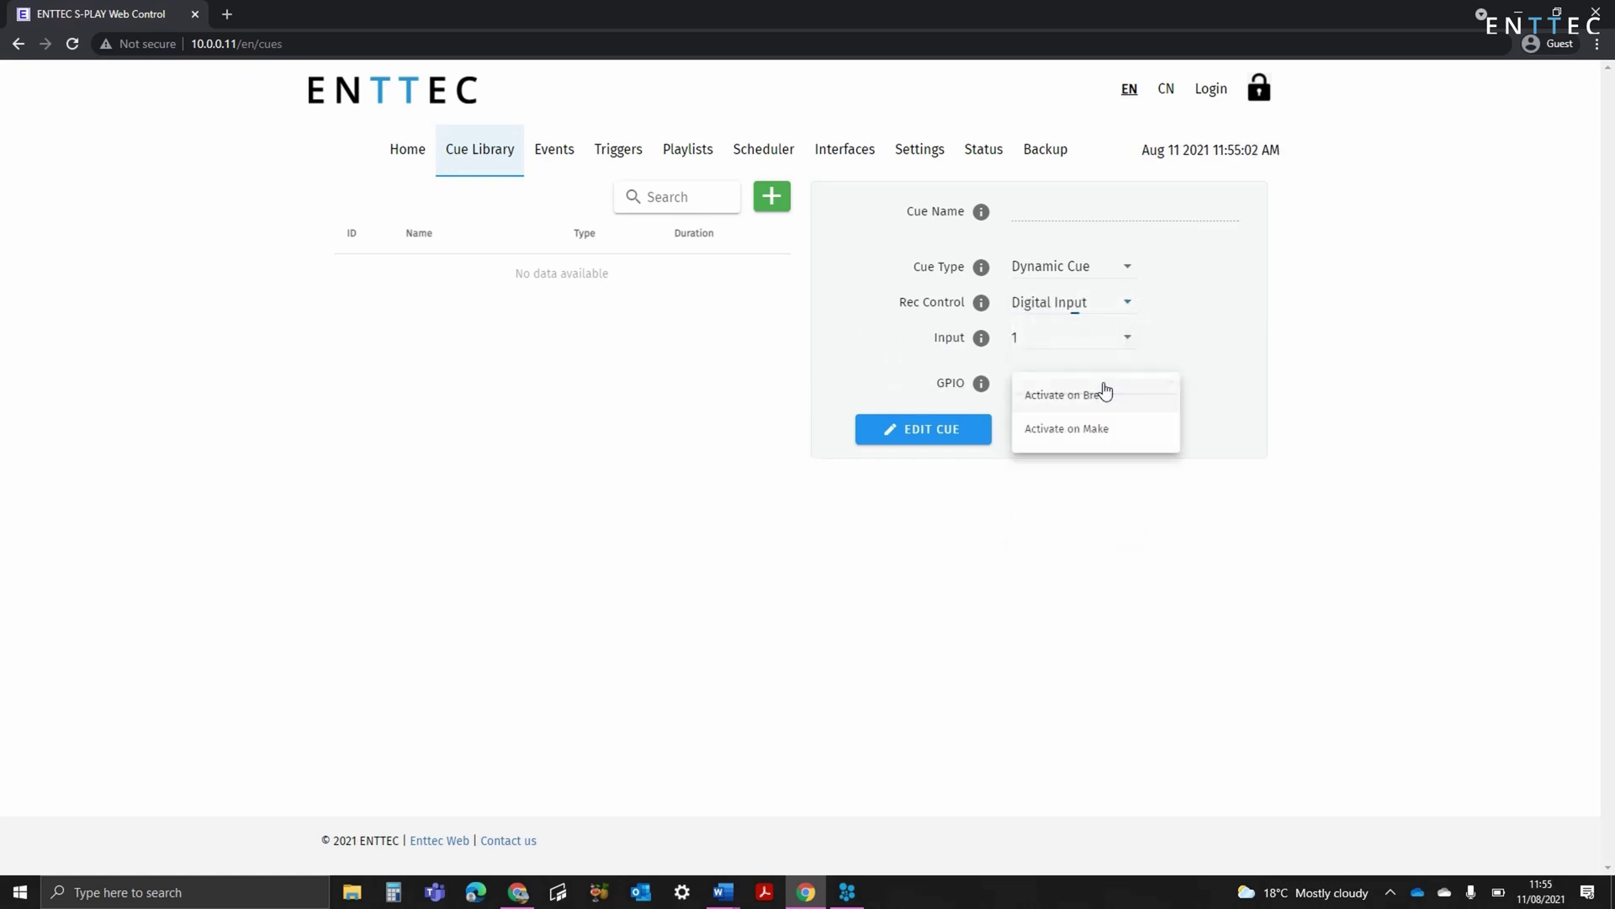
{"action": "left_click", "coordinate": [1093, 312]}
{"action": "left_click", "coordinate": [1074, 467]}
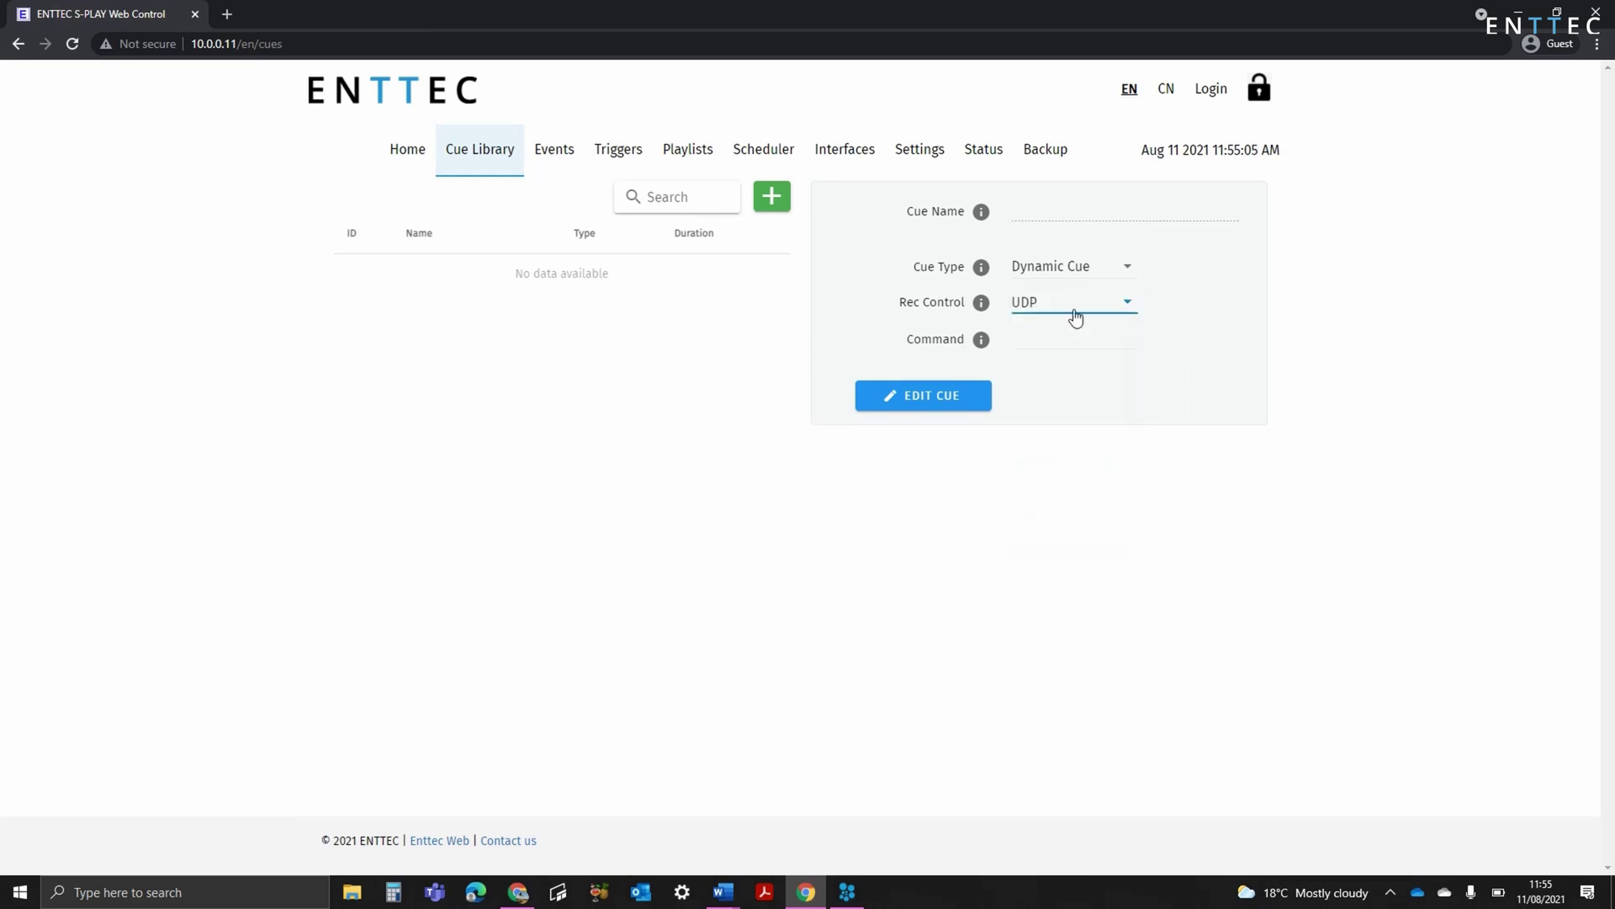
{"action": "left_click", "coordinate": [1065, 311]}
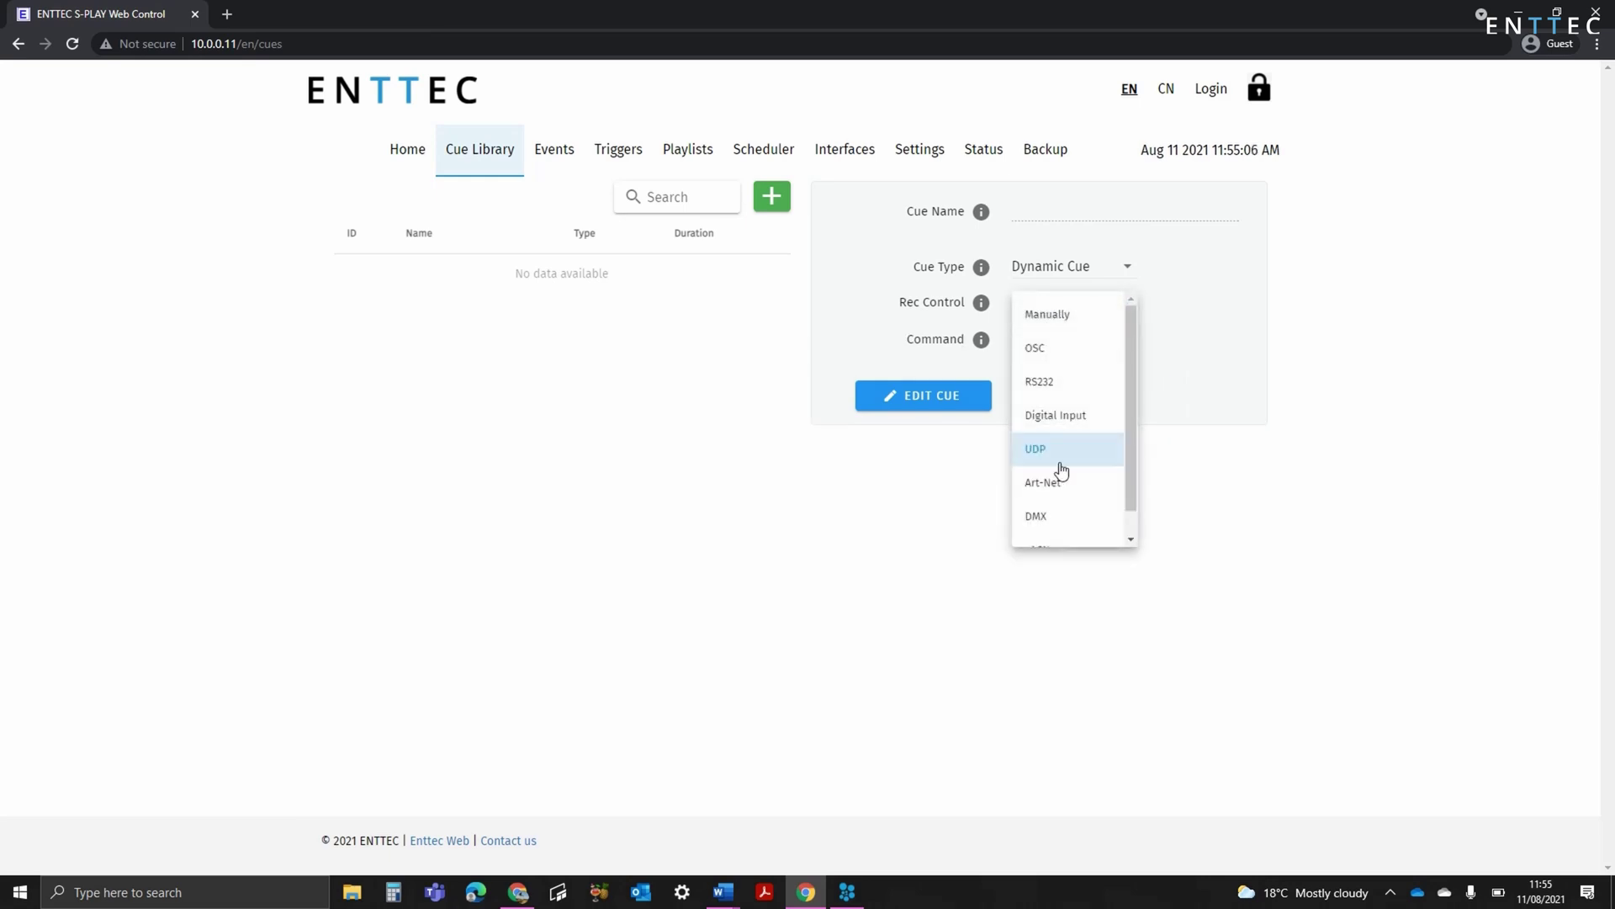
{"action": "left_click_drag", "start_coordinate": [1129, 477], "coordinate": [1127, 520]}
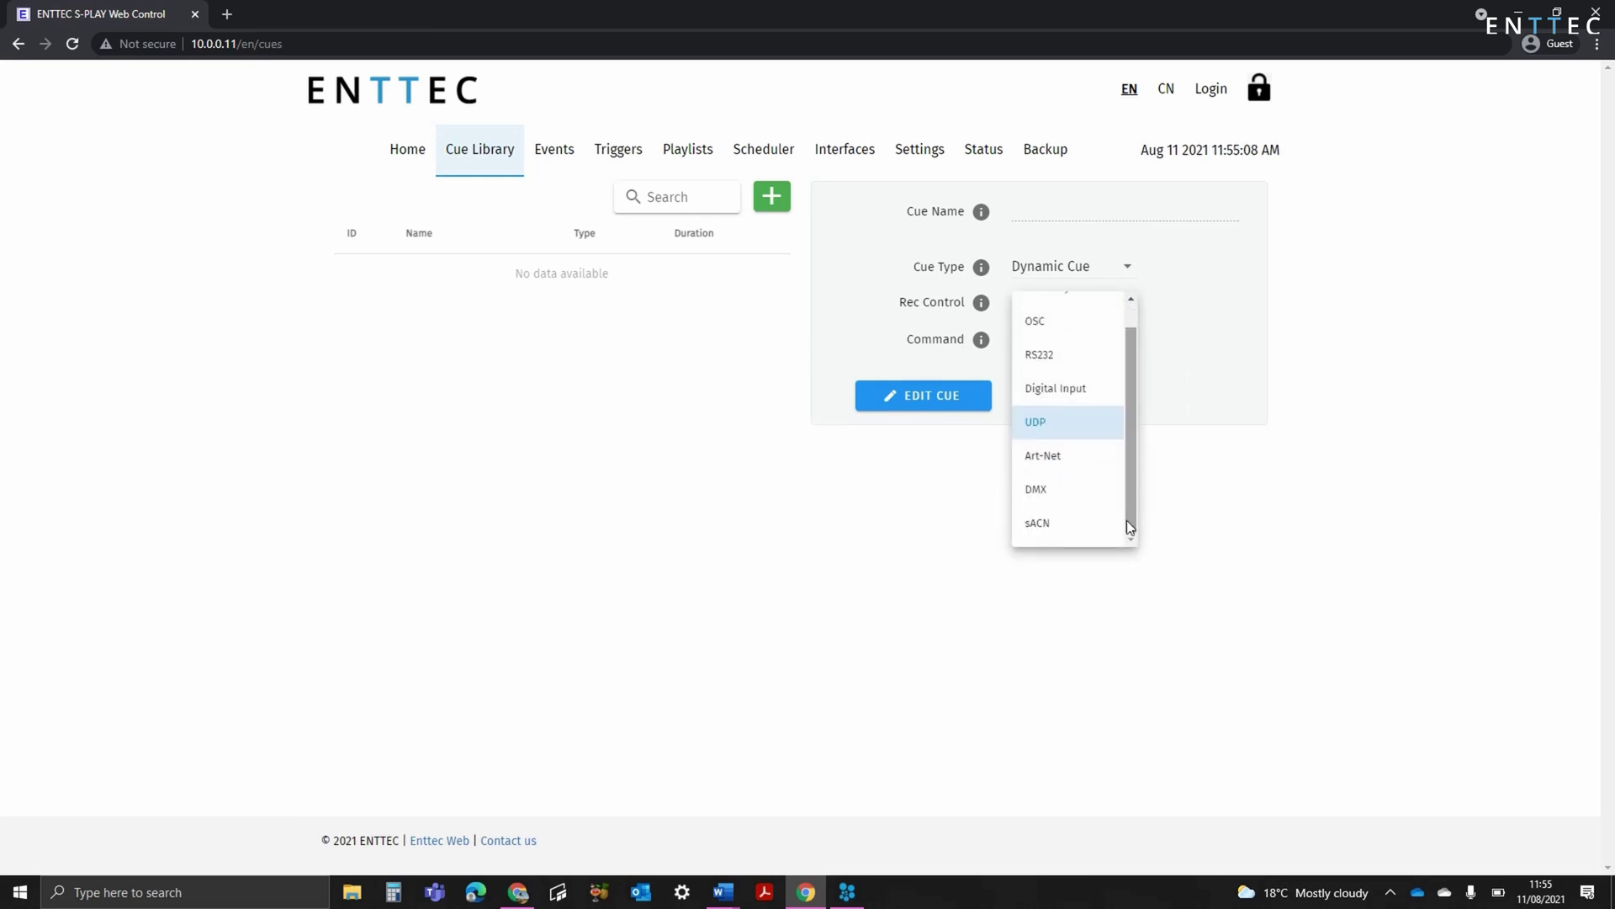
{"action": "left_click", "coordinate": [1057, 463]}
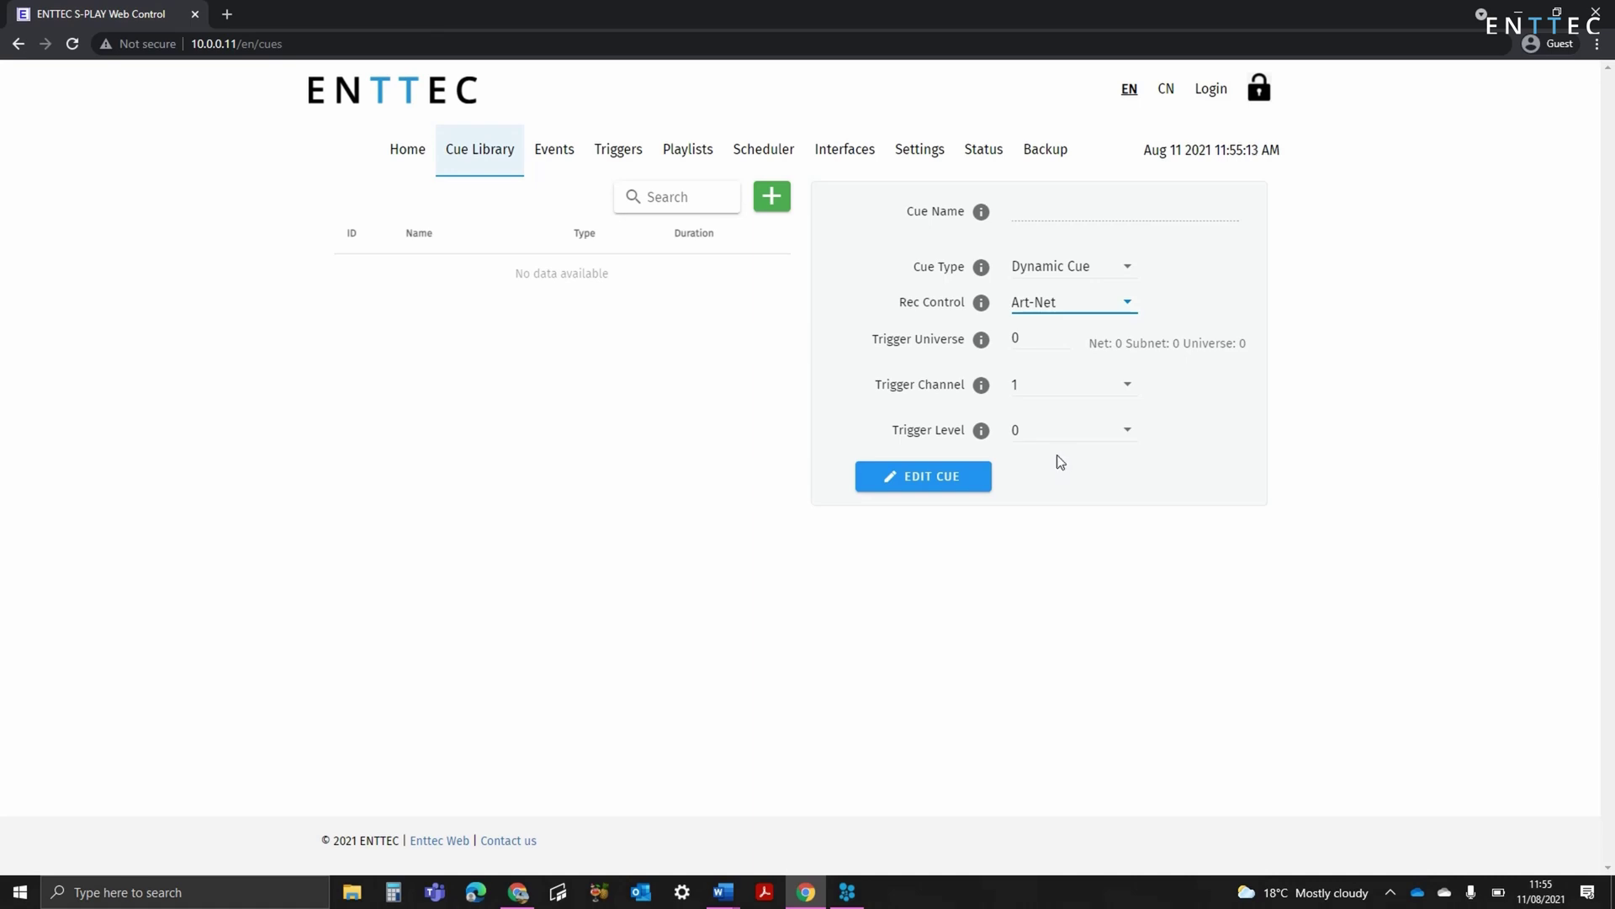
- Set Rec Control back to Manually and open the full cue editor
{"action": "left_click", "coordinate": [1087, 304]}
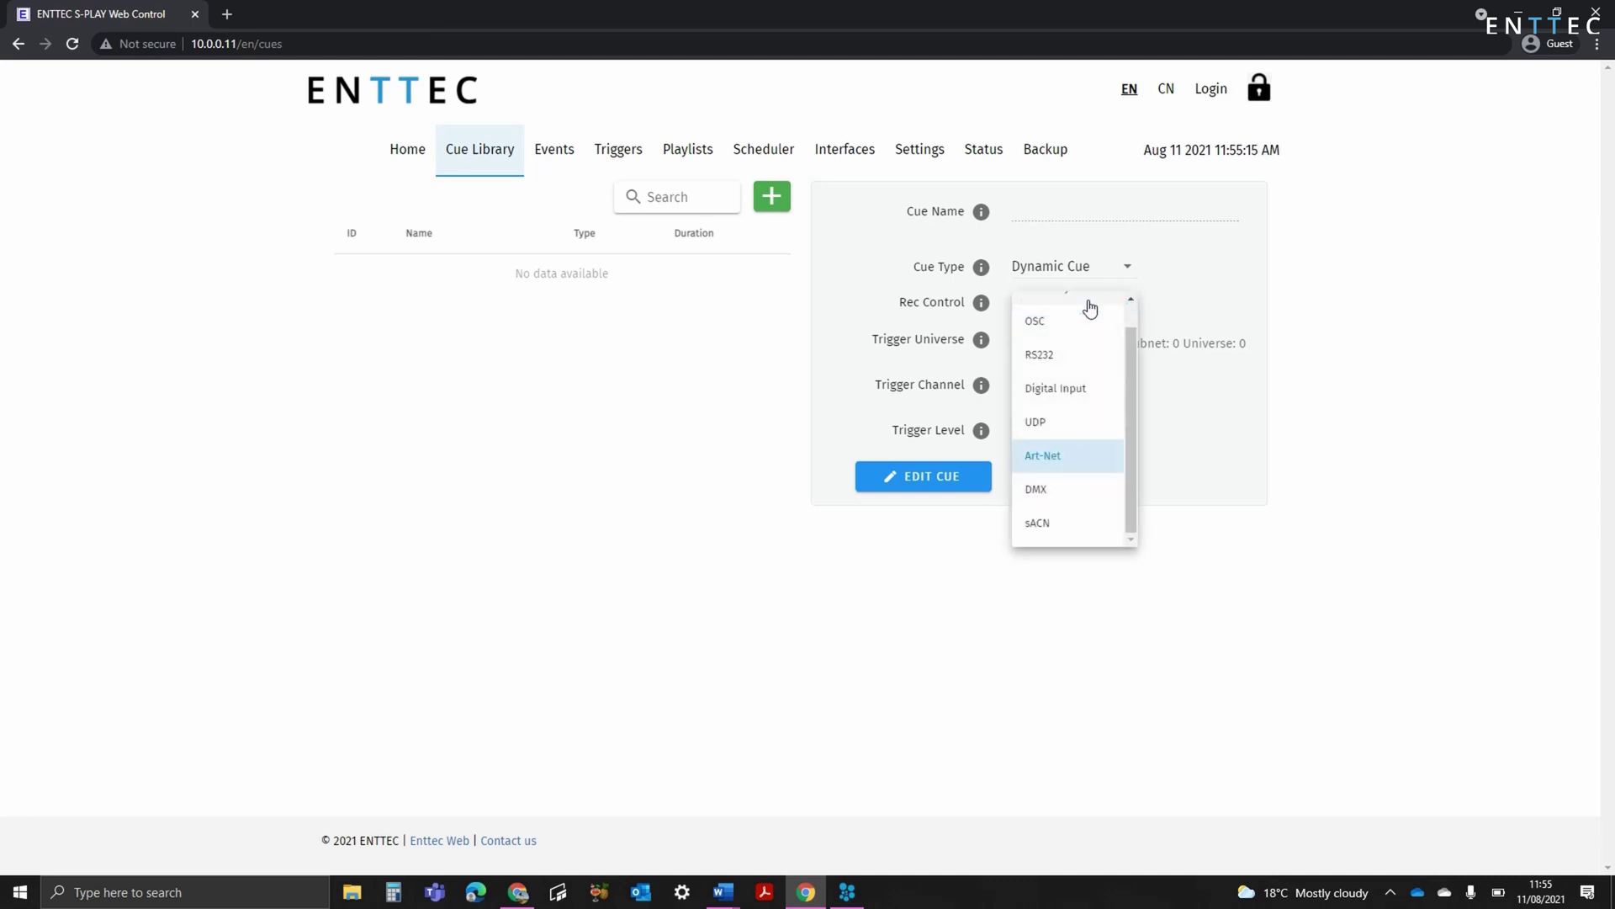
{"action": "left_click_drag", "start_coordinate": [1133, 346], "coordinate": [1131, 301]}
{"action": "left_click", "coordinate": [1074, 315]}
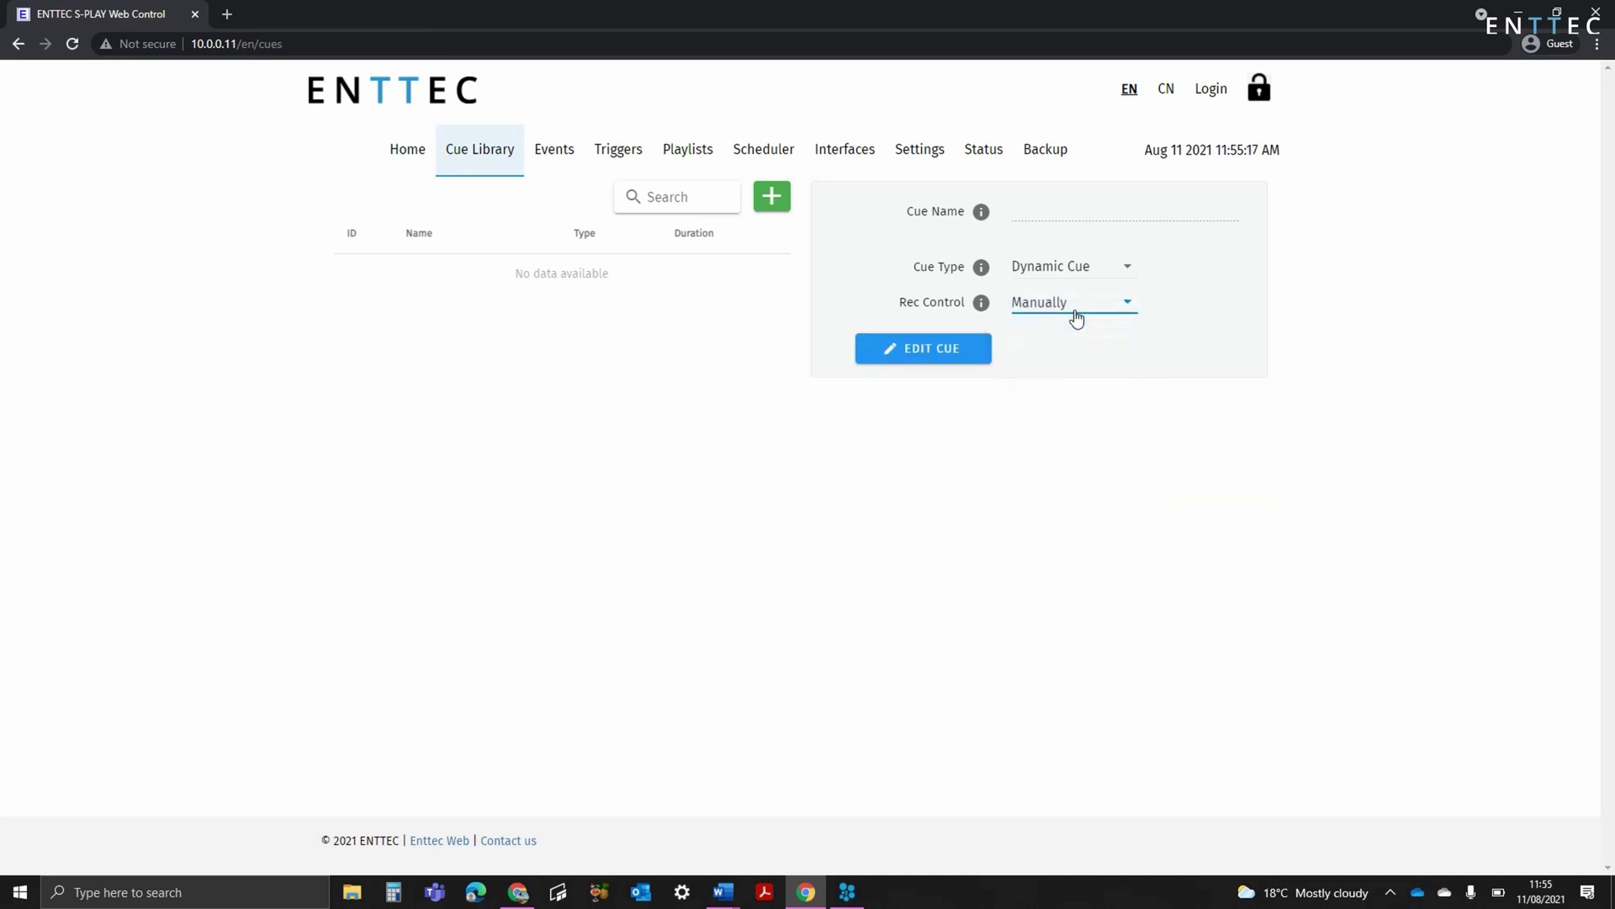
{"action": "left_click", "coordinate": [952, 360]}
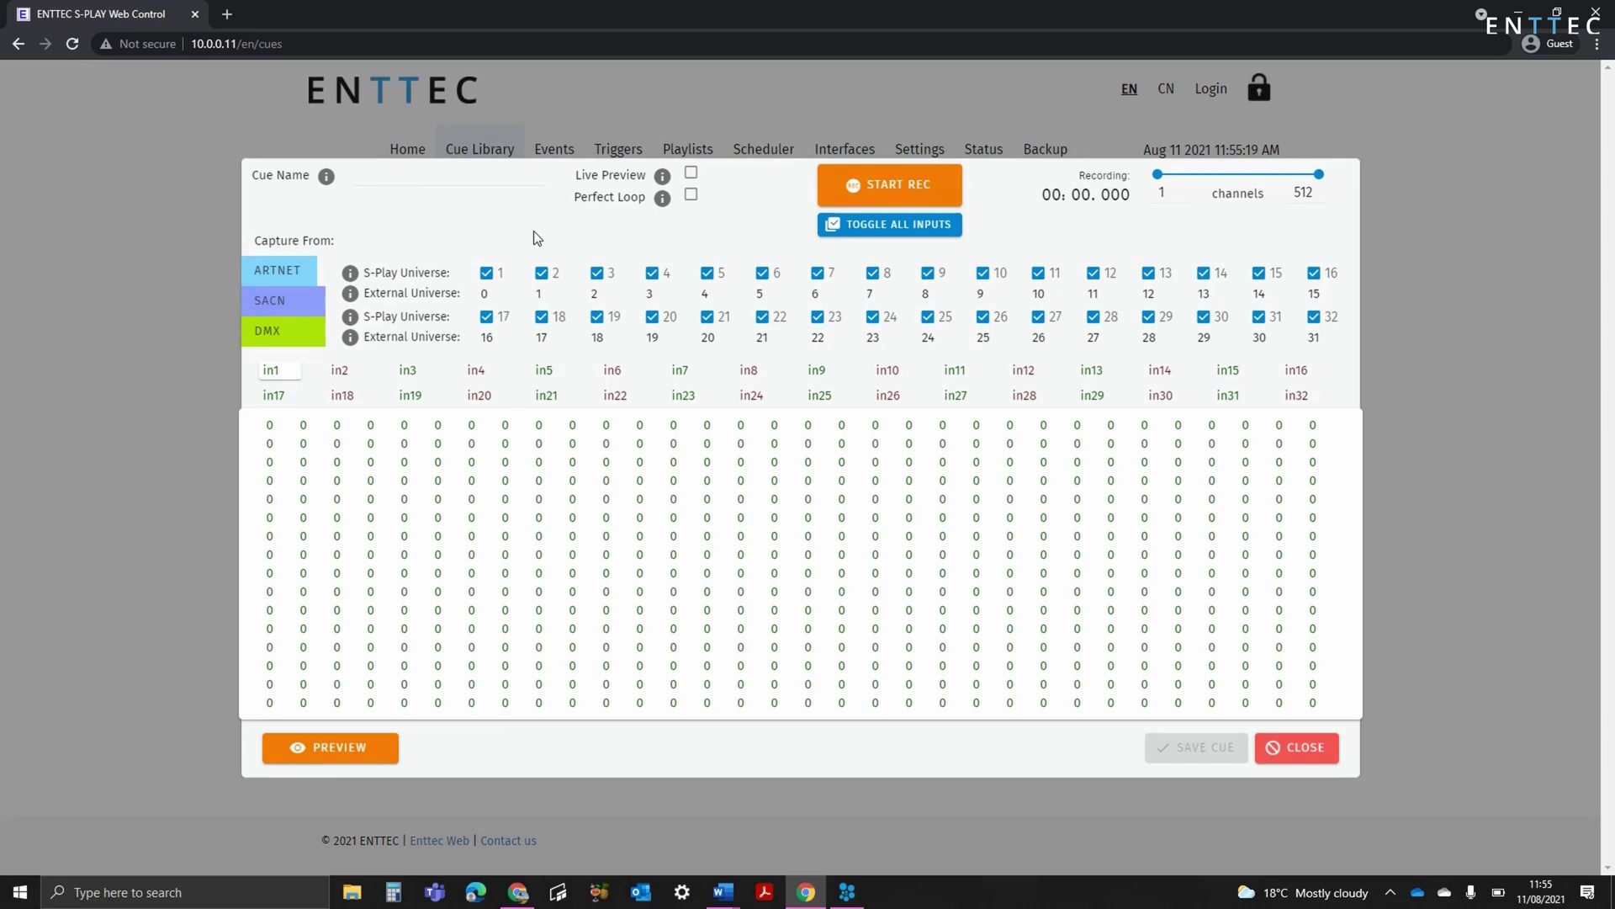
- Name the cue 'My Cue' and capture only S-Play universes 1–4
{"action": "left_click", "coordinate": [467, 182]}
{"action": "type", "text": "My Cue"}
{"action": "left_click", "coordinate": [866, 227]}
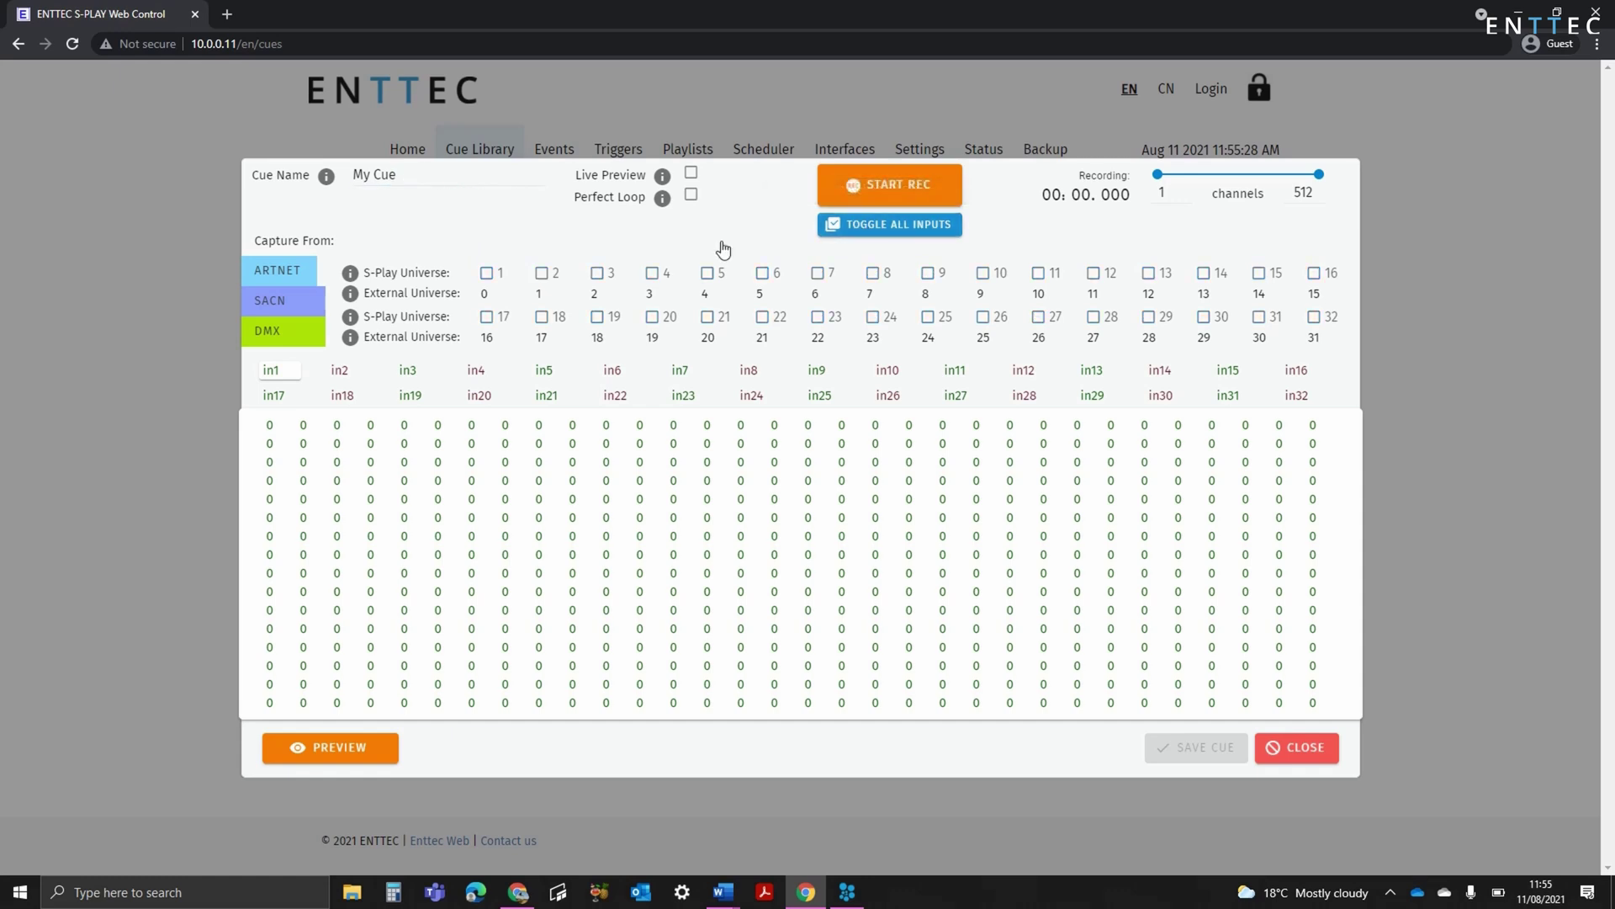
{"action": "left_click", "coordinate": [486, 273]}
{"action": "left_click", "coordinate": [542, 273]}
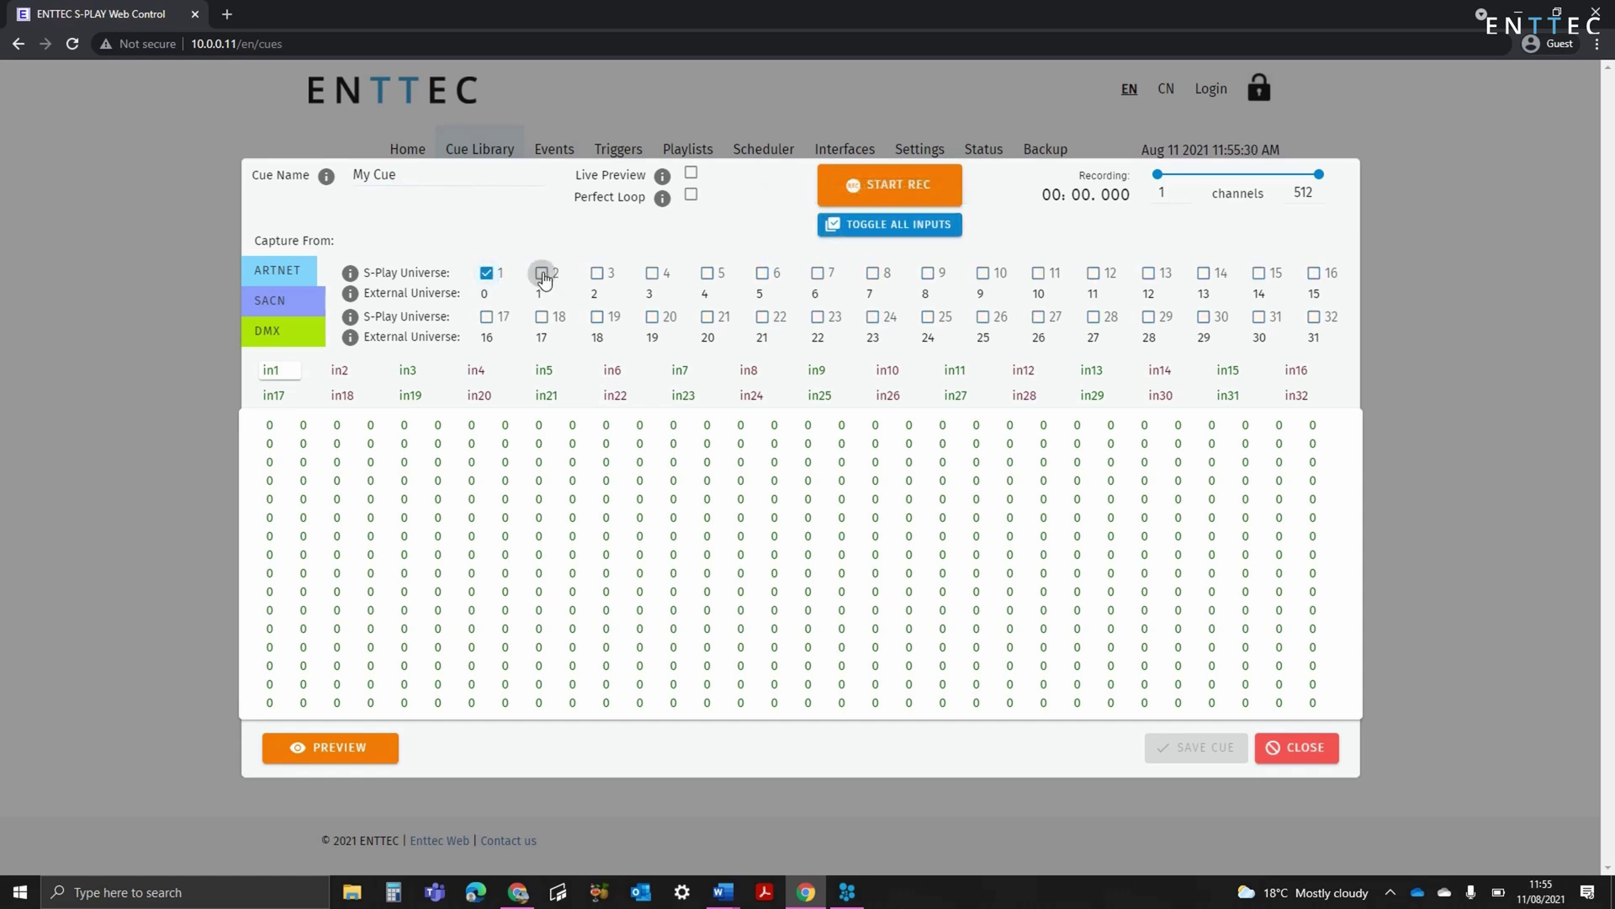
{"action": "left_click", "coordinate": [597, 272]}
{"action": "left_click", "coordinate": [652, 273]}
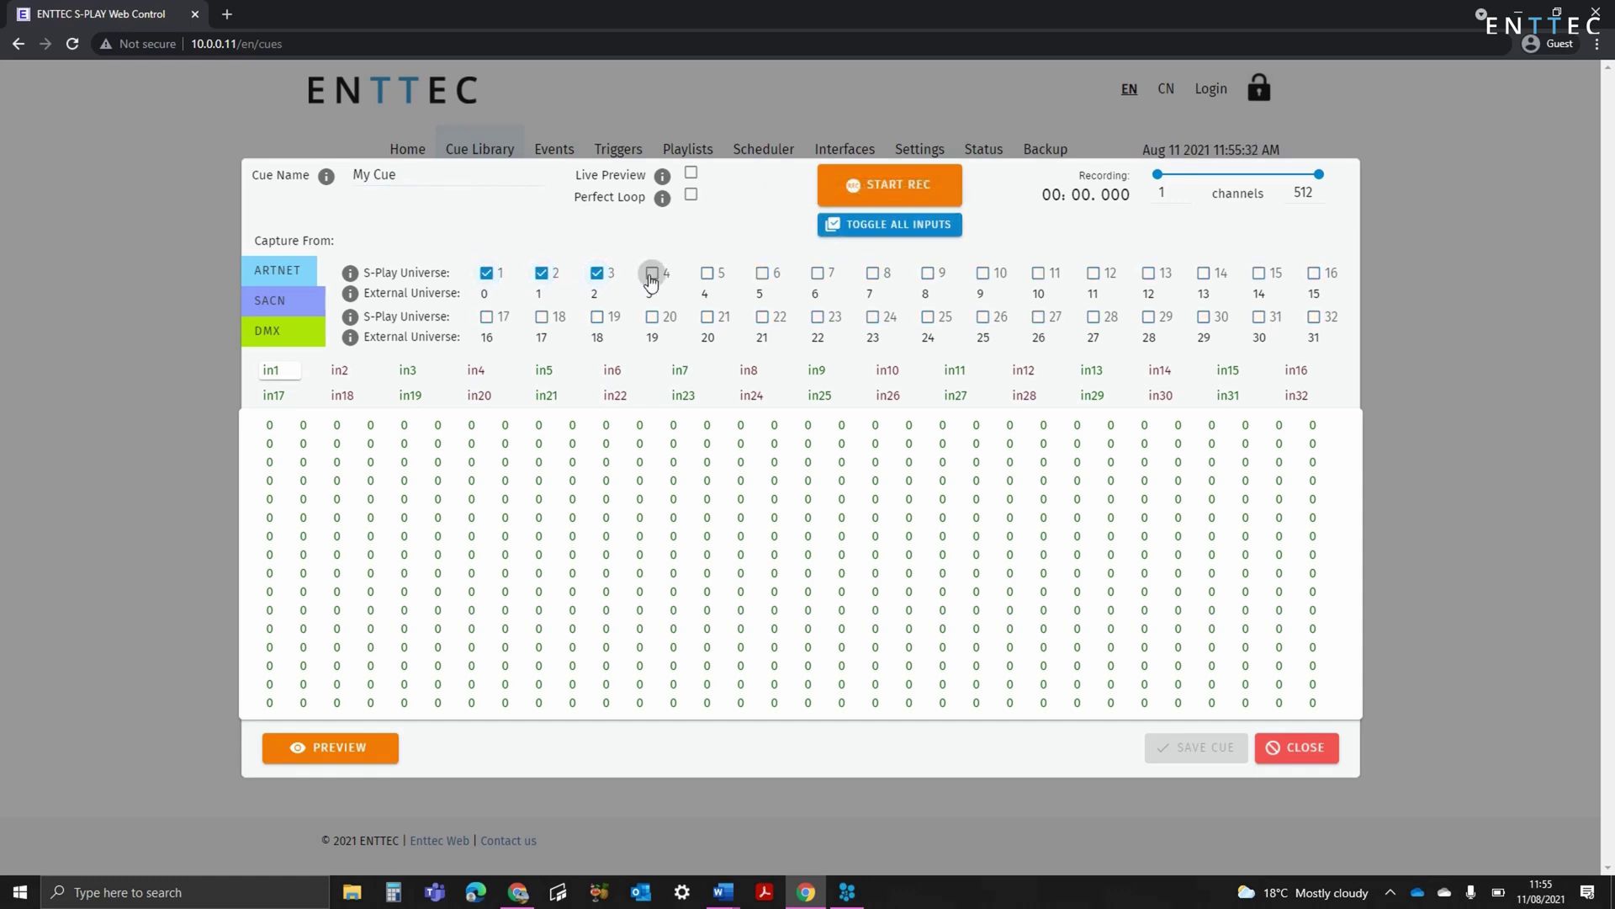
- Set the External Universe to 0 for S-Play universes 2, 3 and 4
{"action": "left_click", "coordinate": [543, 291]}
{"action": "key", "text": "BackSpace"}
{"action": "type", "text": "0"}
{"action": "left_click", "coordinate": [598, 292]}
{"action": "key", "text": "BackSpace"}
{"action": "type", "text": "0"}
{"action": "left_click", "coordinate": [656, 293]}
{"action": "key", "text": "BackSpace"}
{"action": "type", "text": "0"}
{"action": "left_click", "coordinate": [685, 250]}
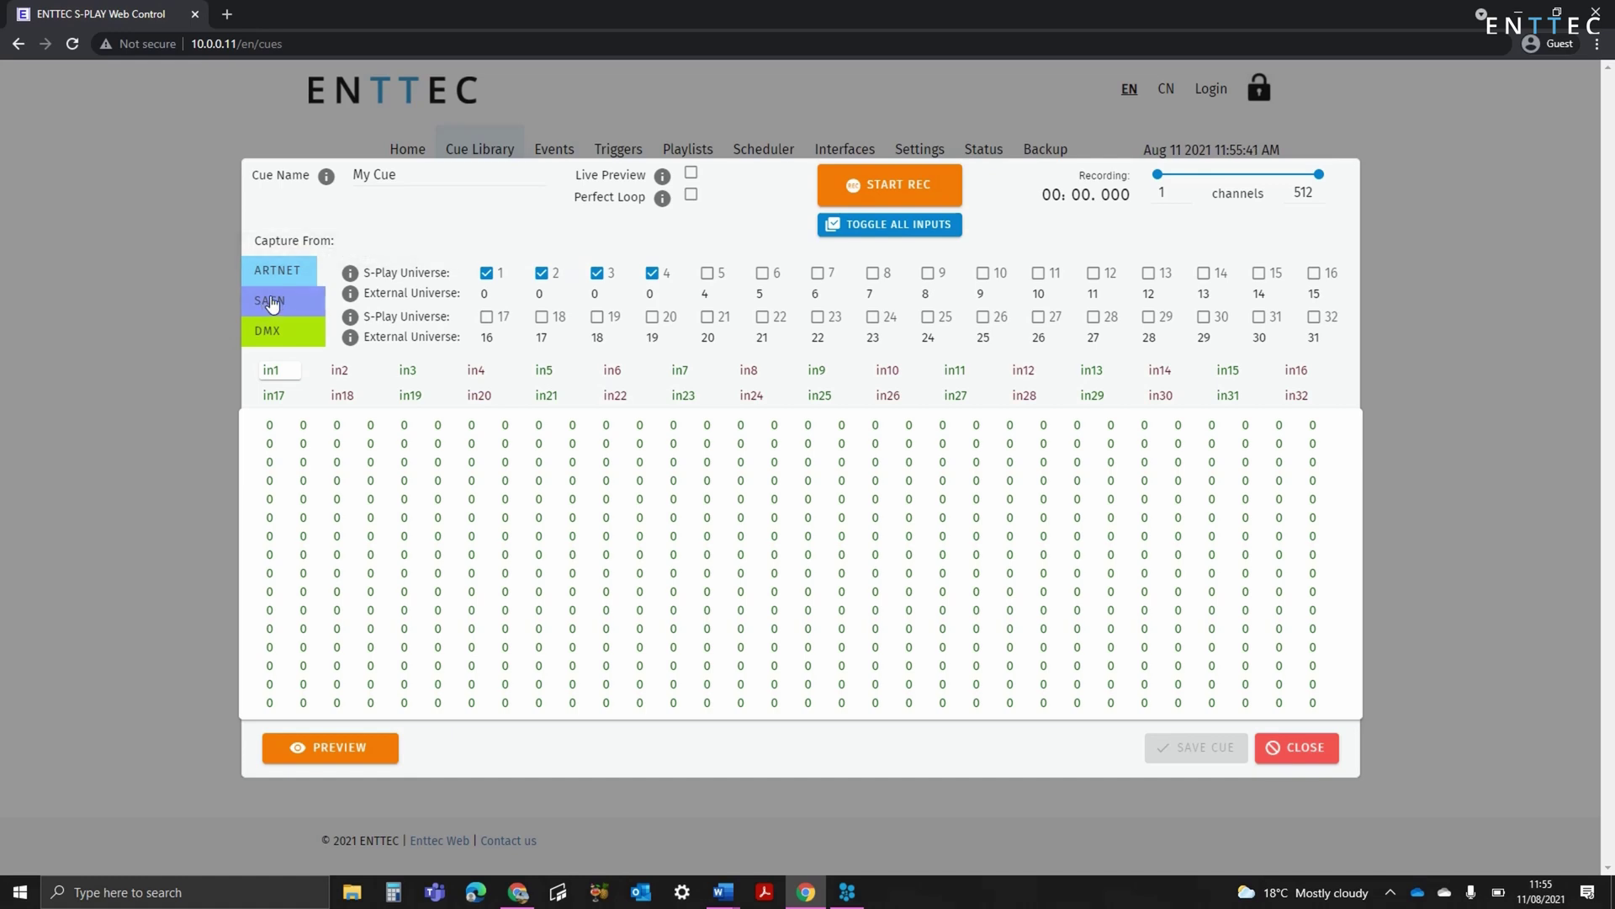
- Try sACN and DMX as capture sources, then settle on Art-Net for capture
{"action": "left_click", "coordinate": [271, 301]}
{"action": "left_click", "coordinate": [278, 336]}
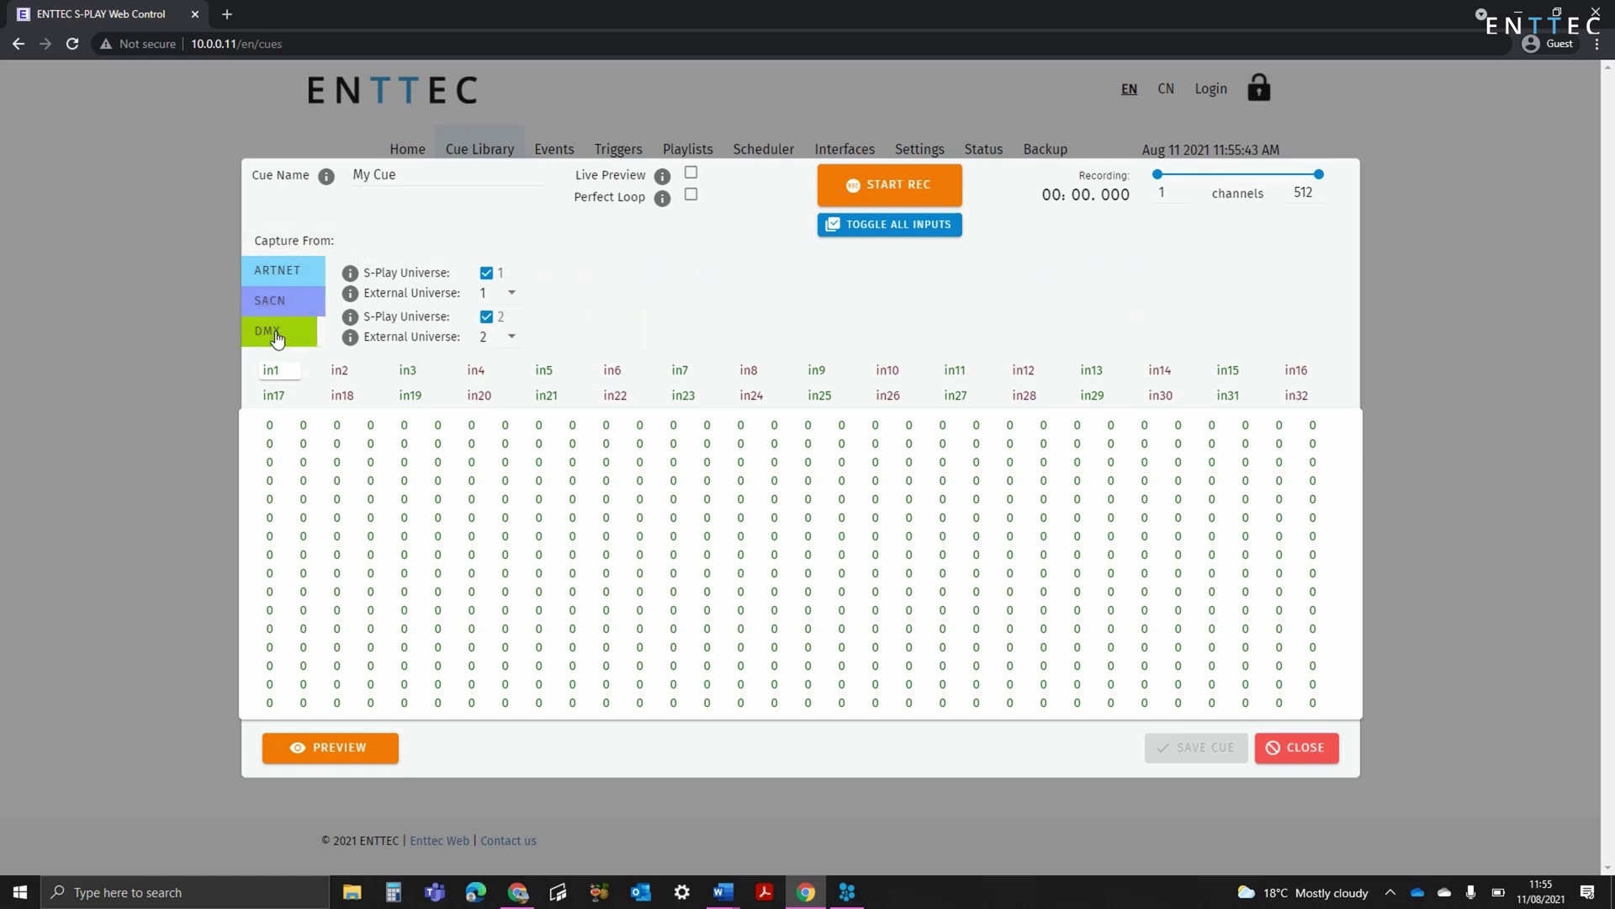
{"action": "left_click", "coordinate": [286, 301]}
{"action": "left_click", "coordinate": [288, 271]}
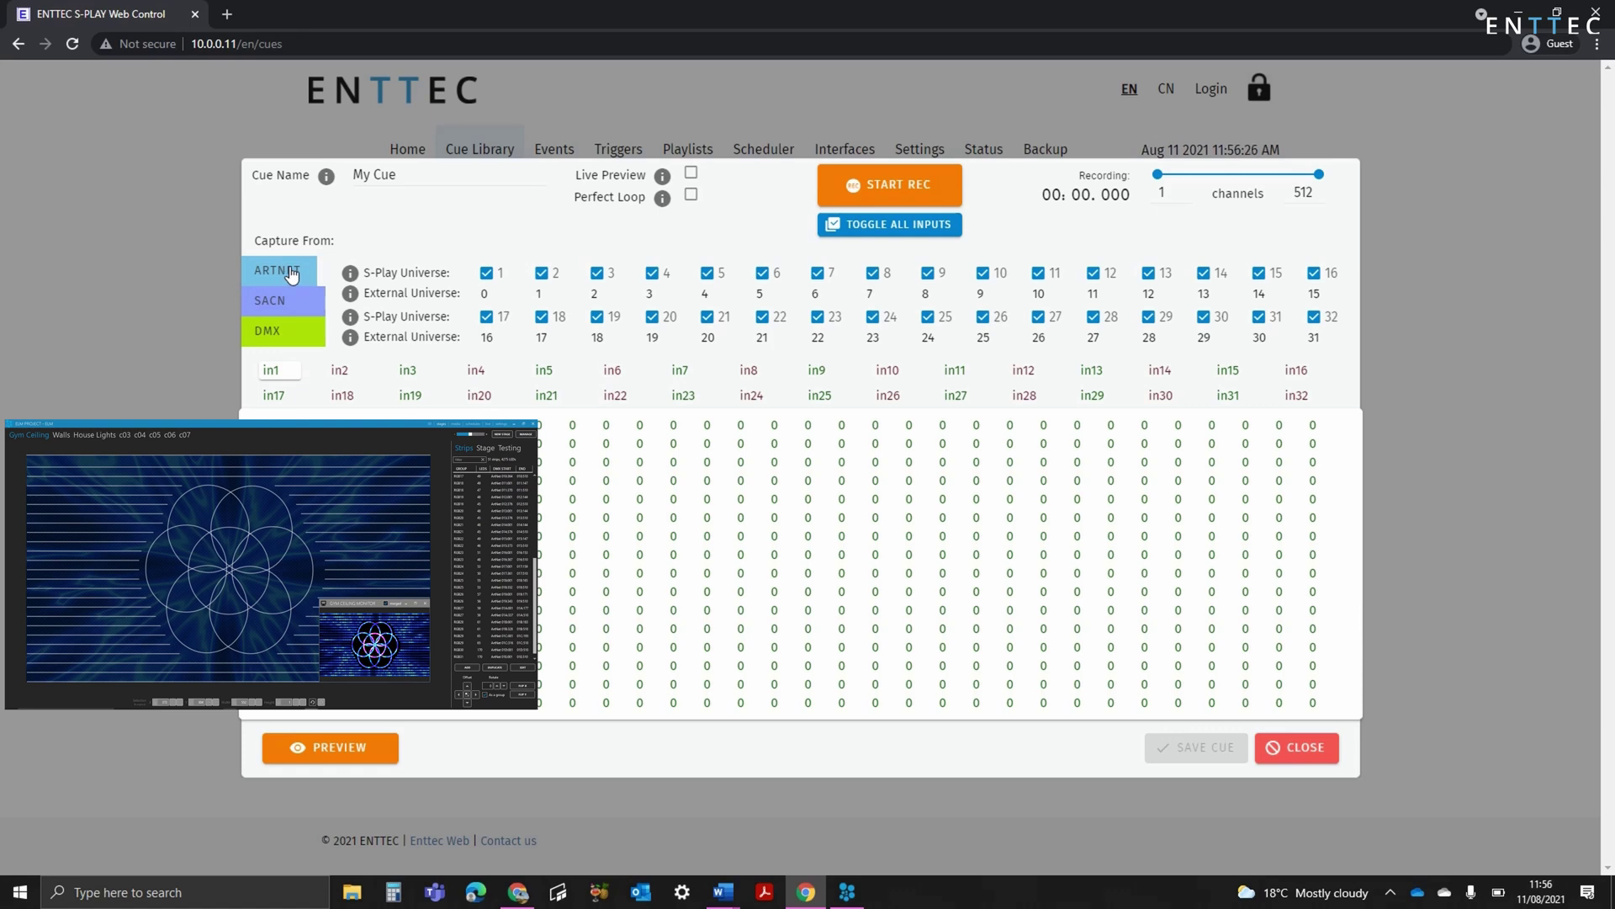
- Record about ten seconds of incoming Art-Net into My Cue and preview the playback
{"action": "left_click", "coordinate": [878, 199]}
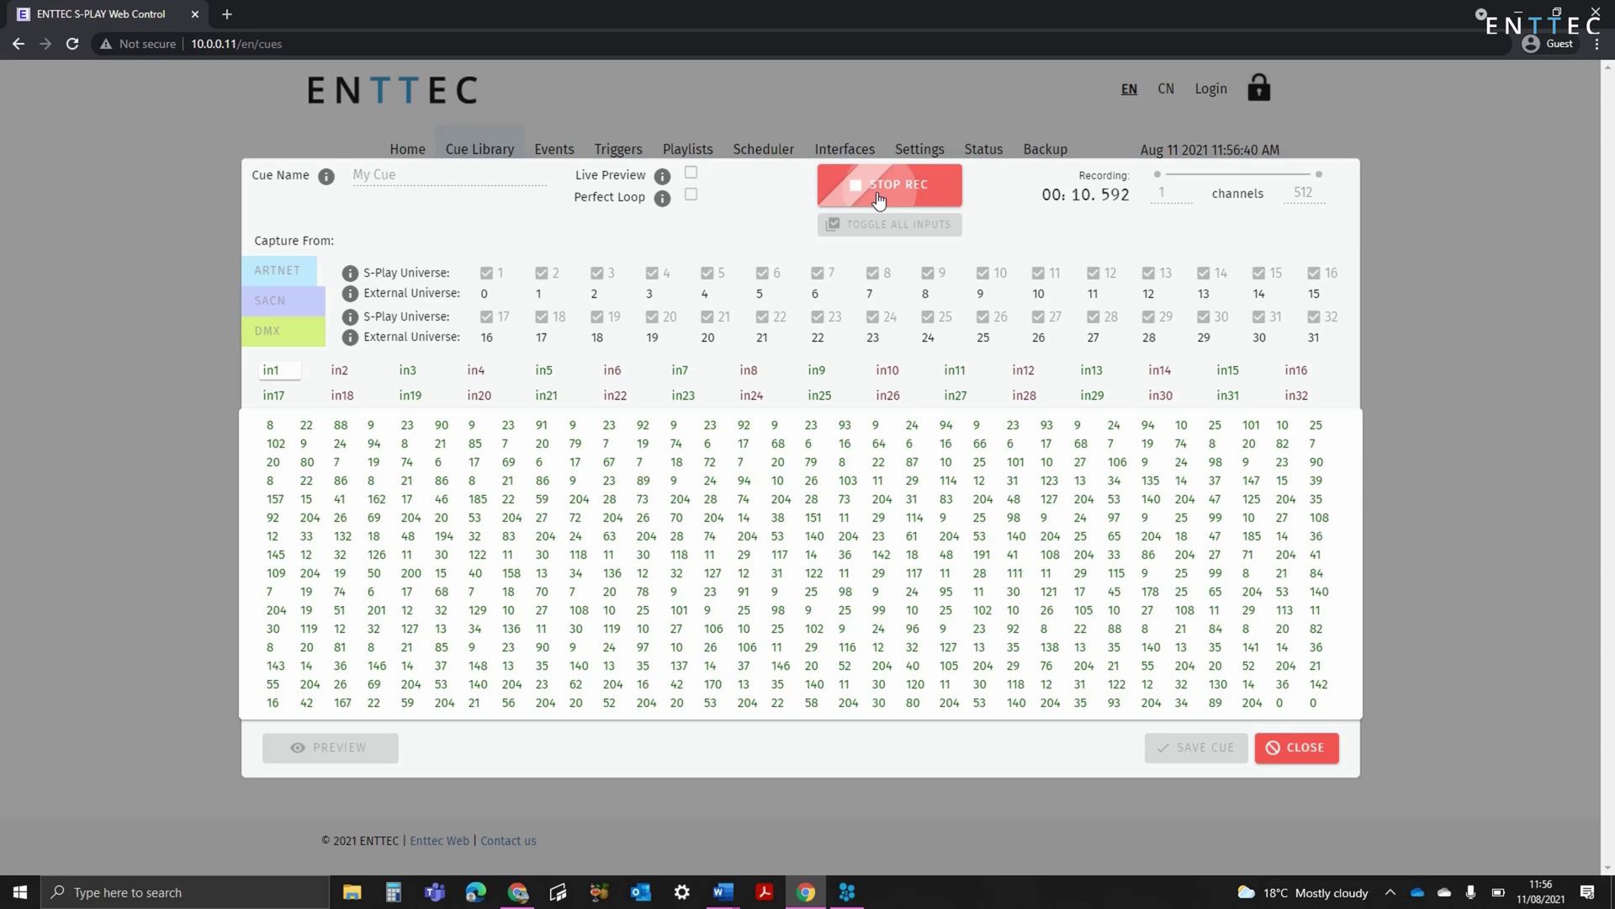
{"action": "left_click", "coordinate": [878, 200]}
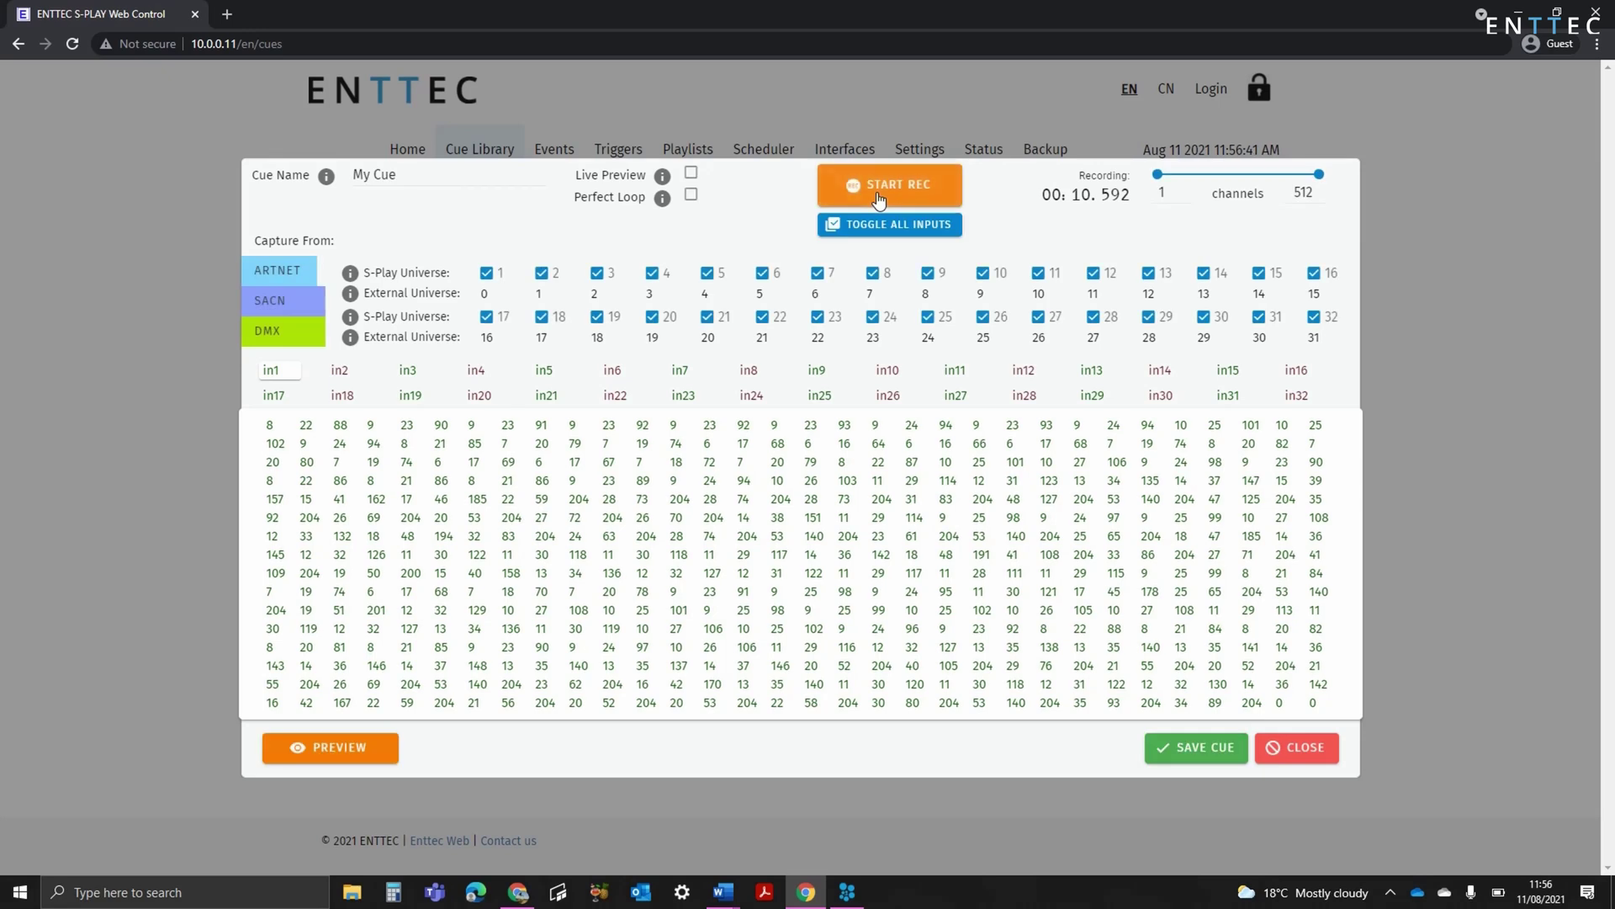
{"action": "left_click", "coordinate": [359, 750]}
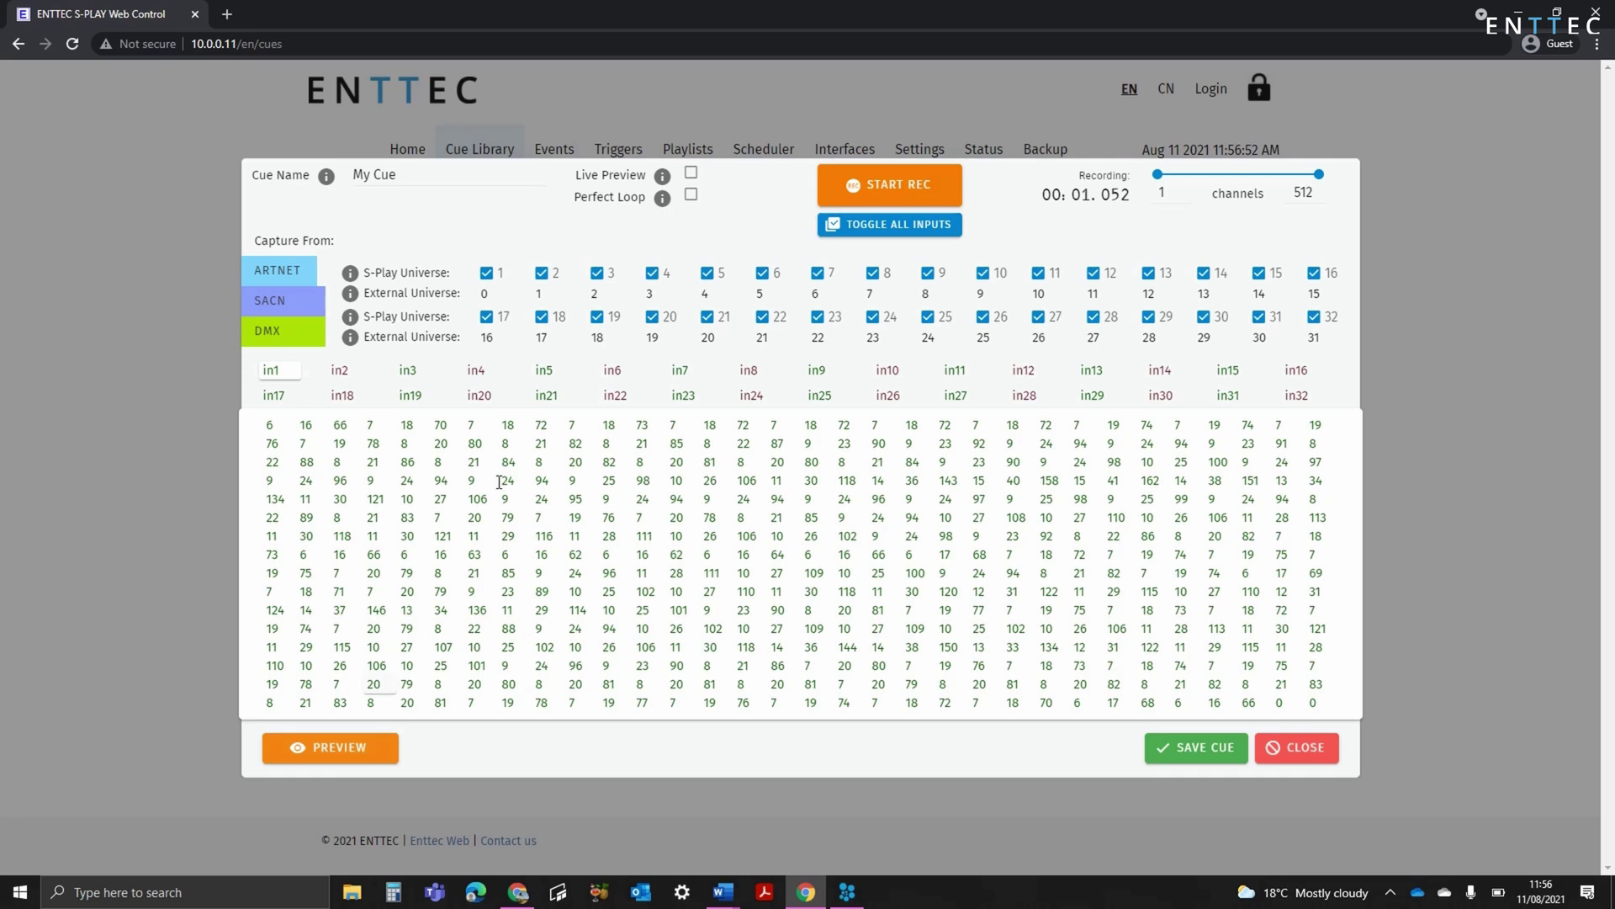
- Switch Live Preview on for My Cue, then turn it back off
{"action": "left_click", "coordinate": [691, 174]}
{"action": "left_click", "coordinate": [692, 174]}
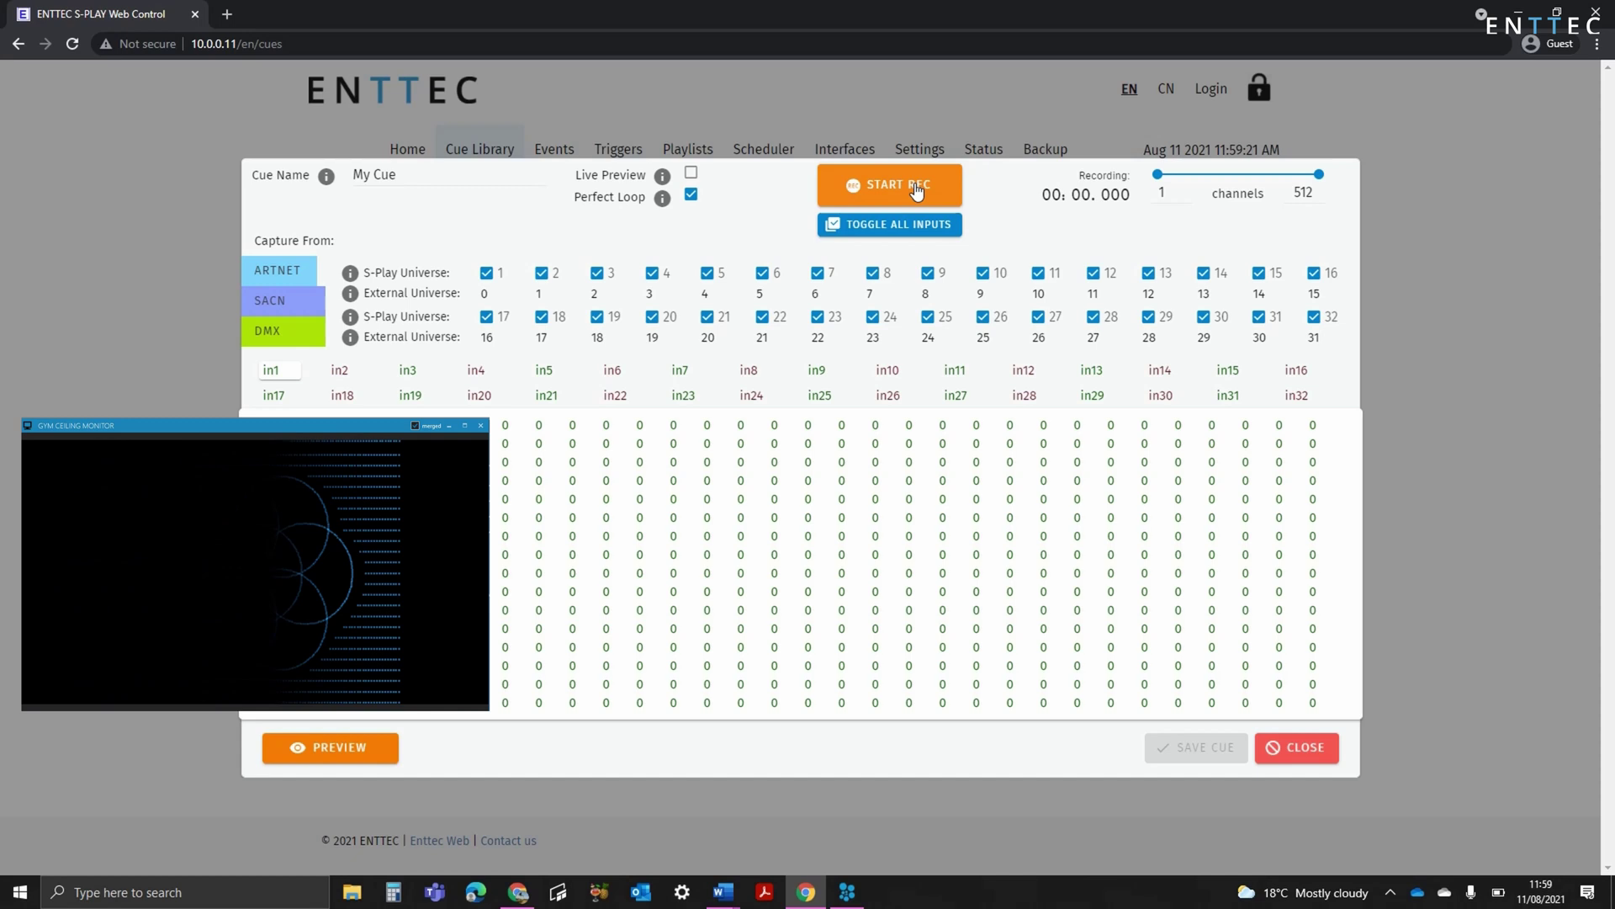
- Start a fresh Art-Net recording of My Cue
{"action": "left_click", "coordinate": [916, 192]}
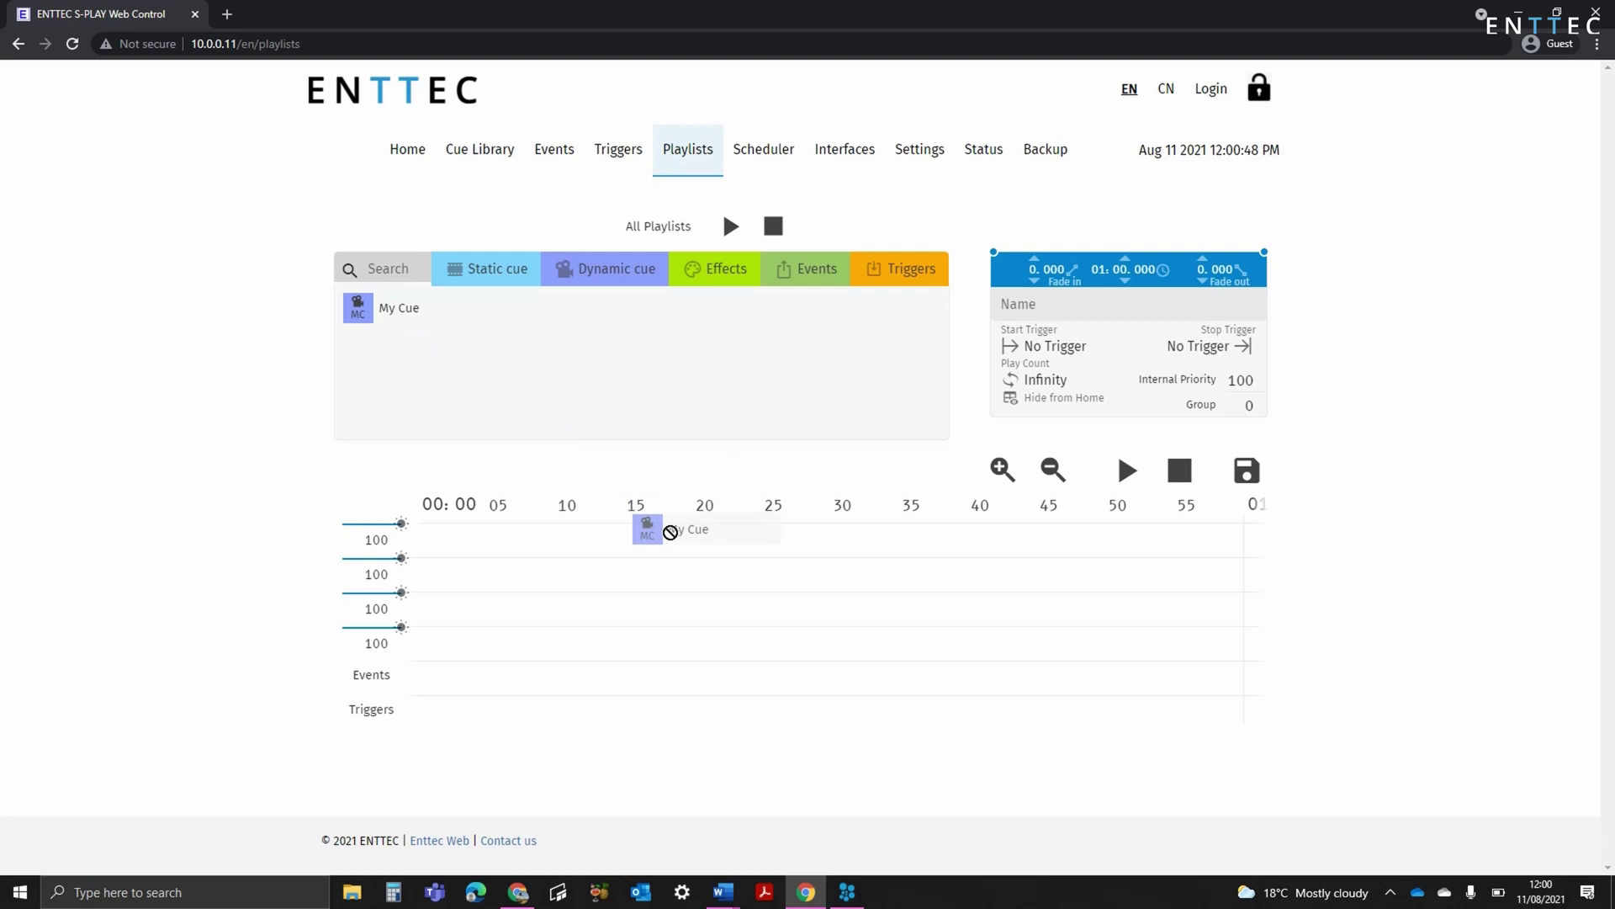
- Place My Cue on the playlist timeline, starting On Power Up with play count 5
{"action": "left_click_drag", "start_coordinate": [674, 551], "coordinate": [681, 548]}
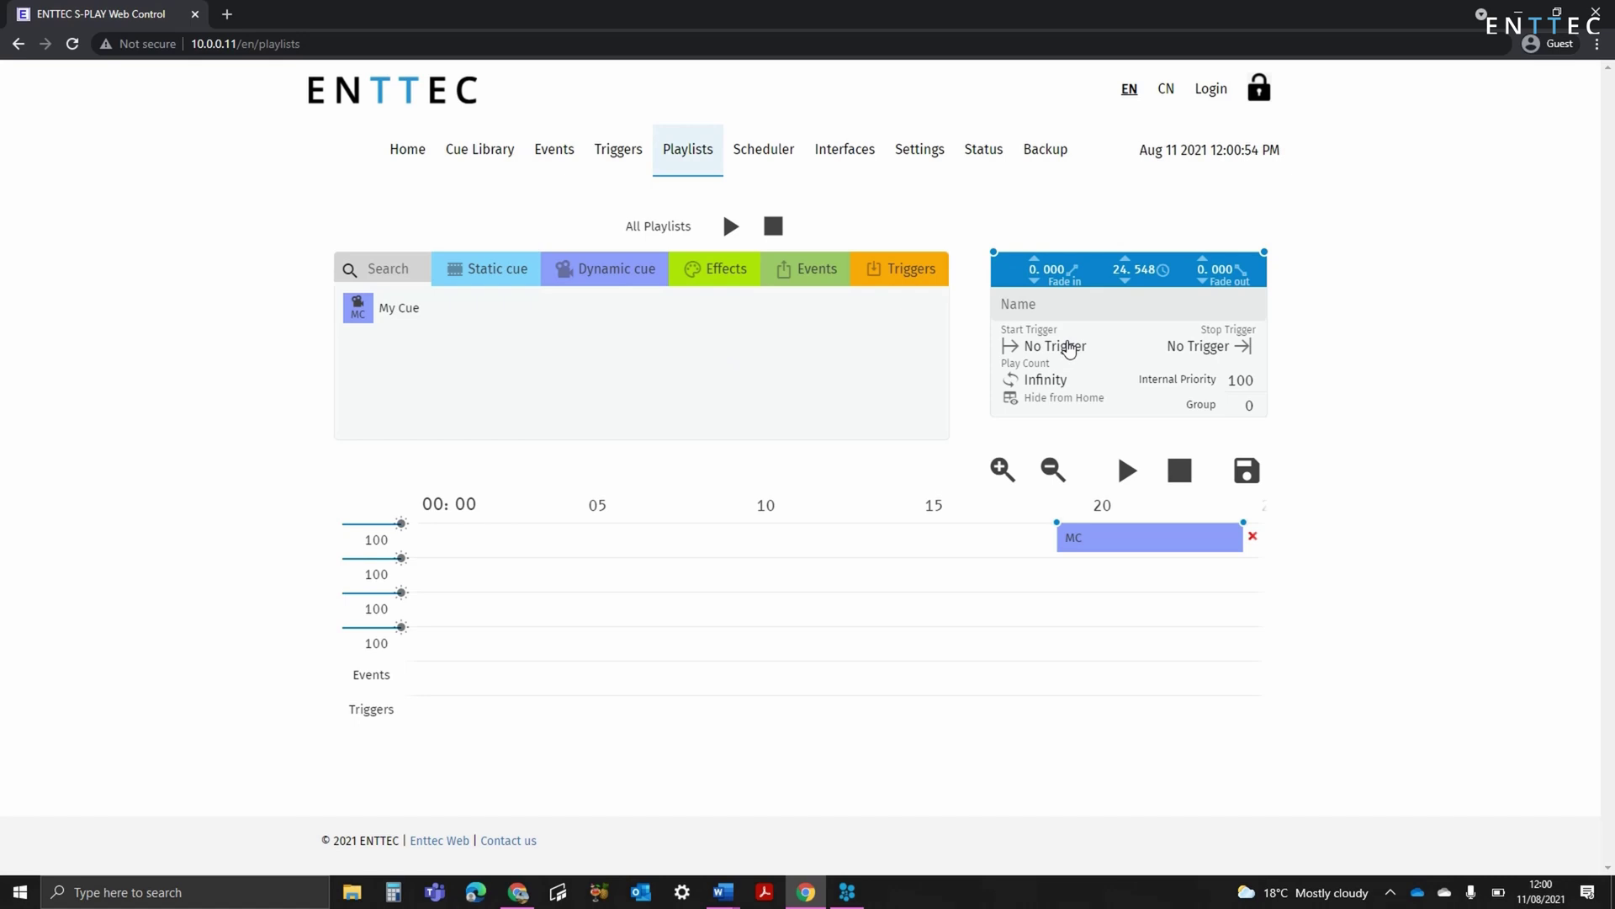
{"action": "left_click", "coordinate": [1065, 347]}
{"action": "left_click", "coordinate": [1053, 389]}
{"action": "left_click", "coordinate": [1059, 386]}
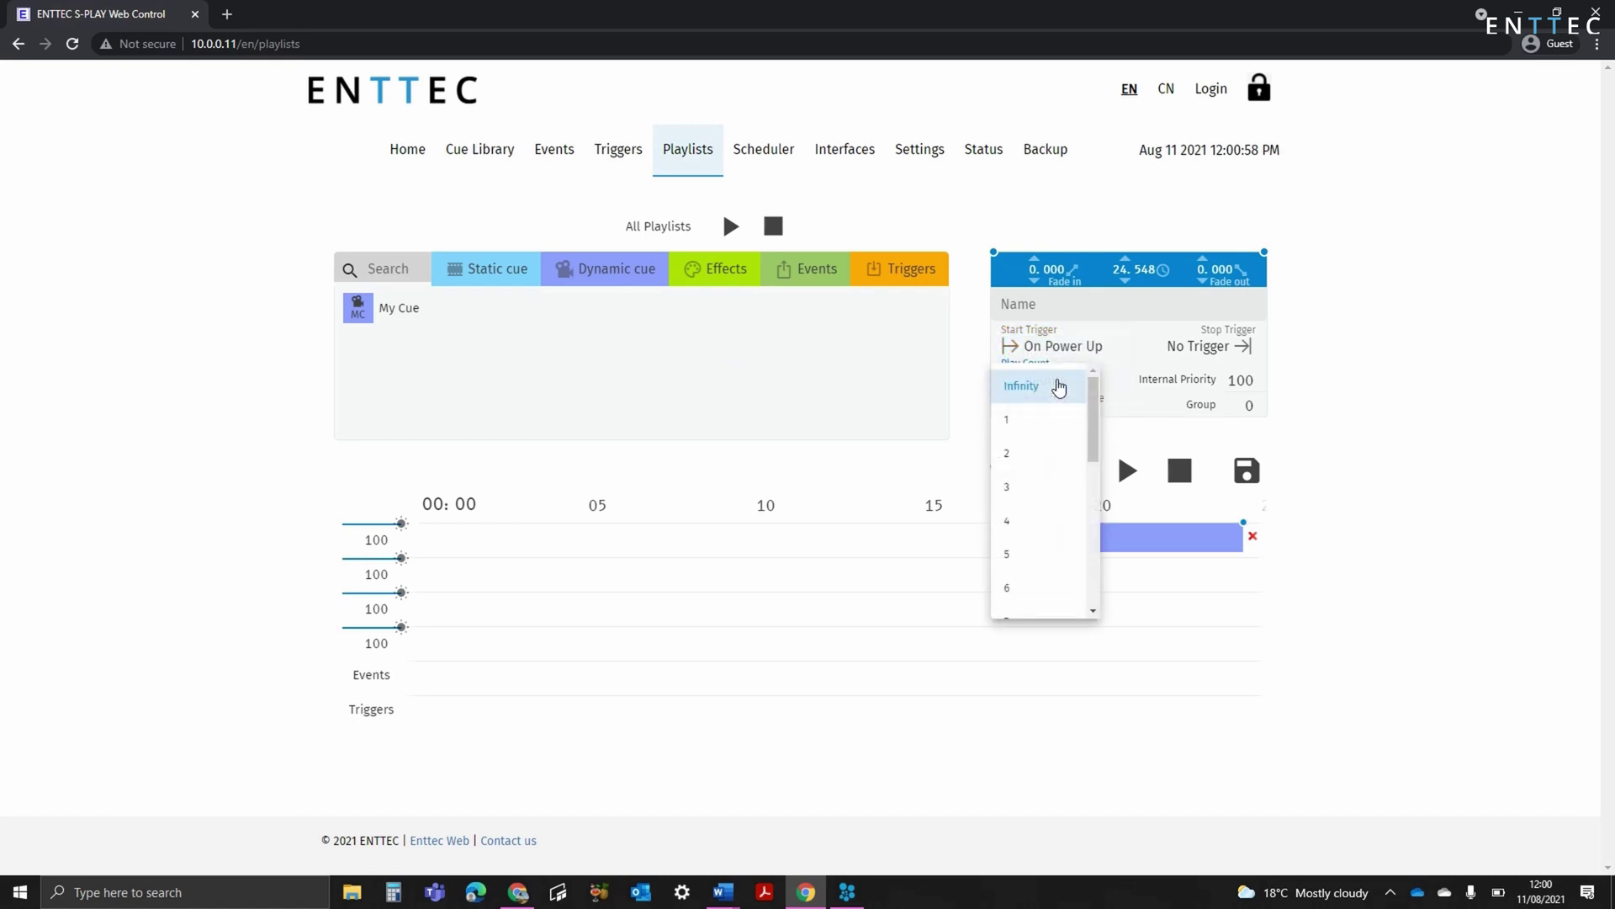
{"action": "left_click", "coordinate": [1041, 558]}
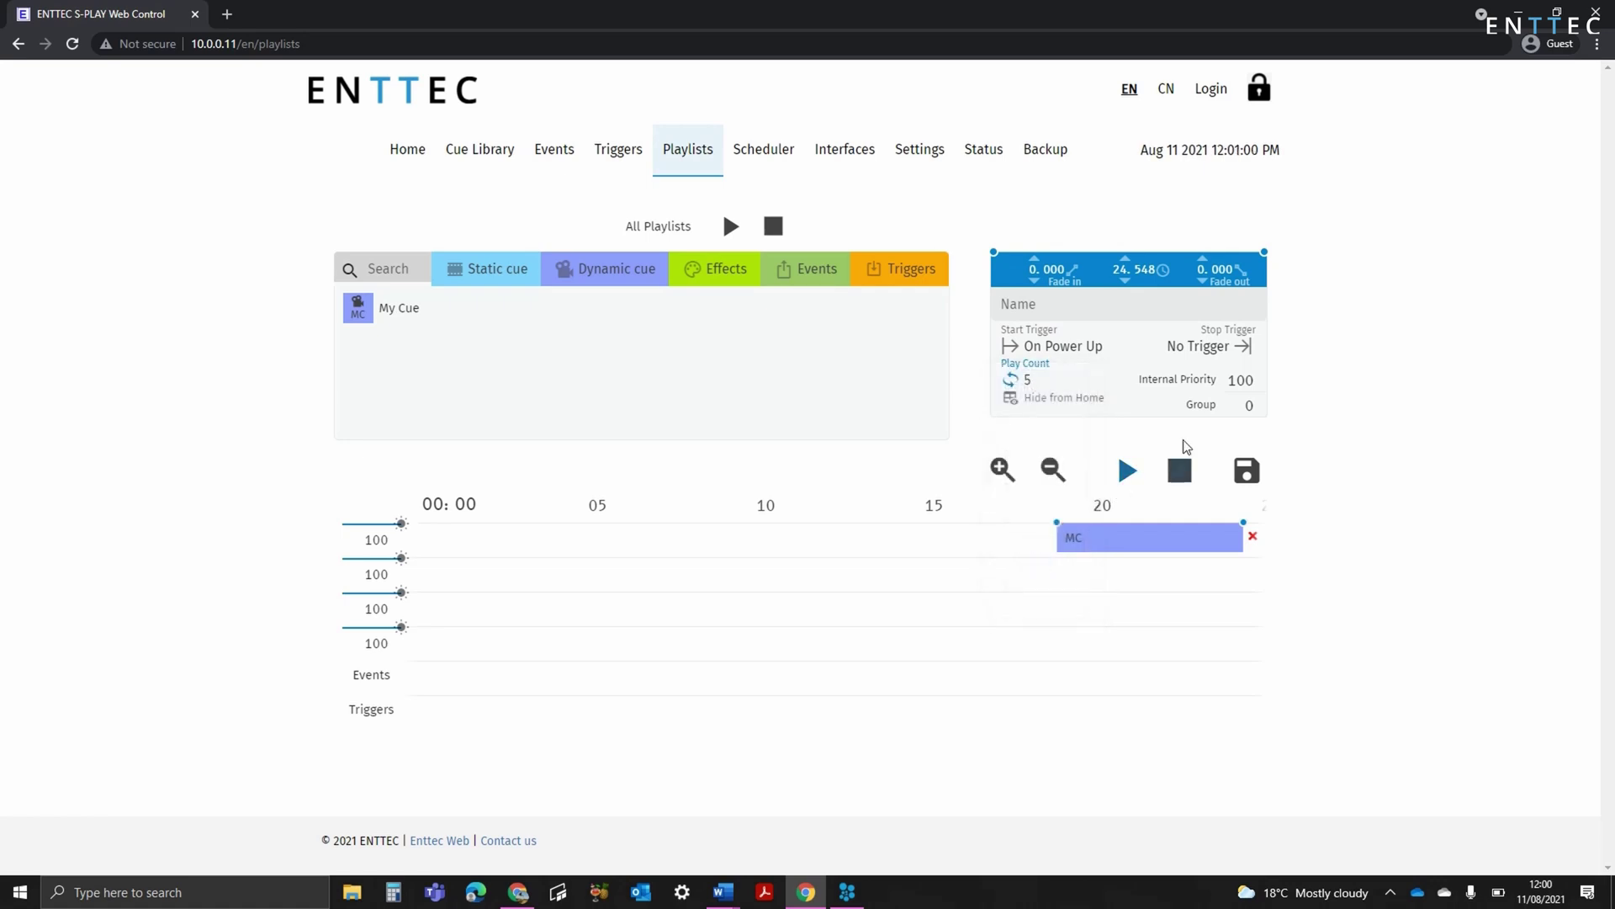